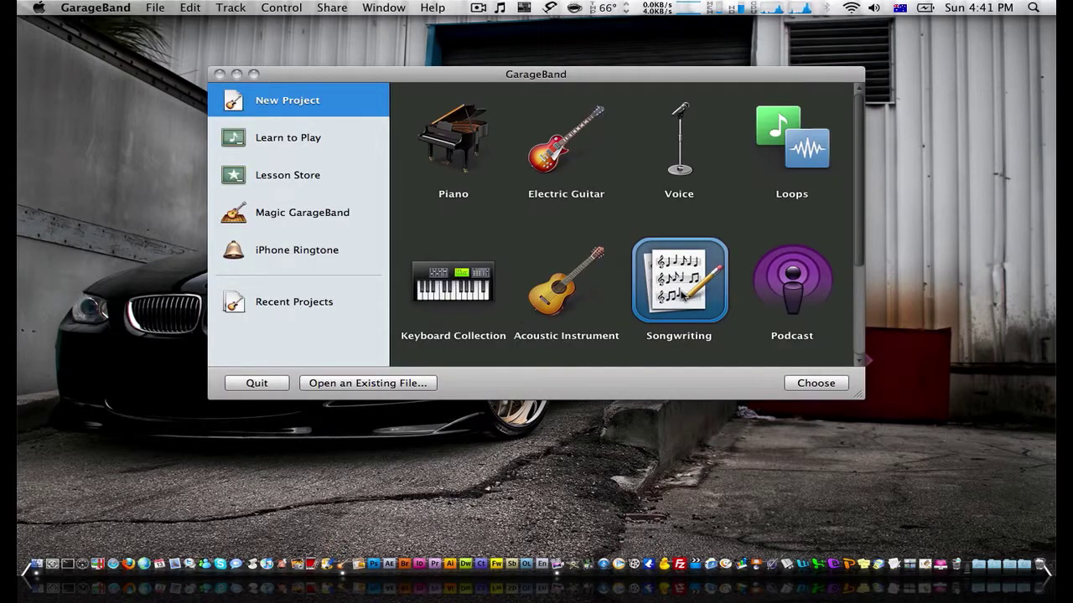
- Create a new Songwriting project named intro in the GarageBand folder, replacing the existing project of that name
click(812, 386)
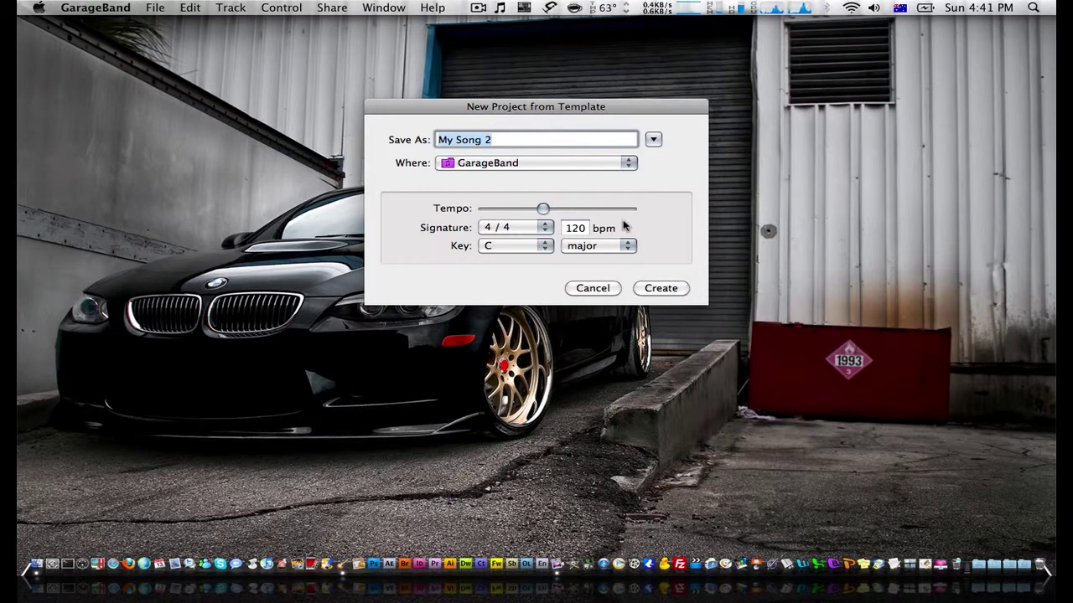
text(intro)
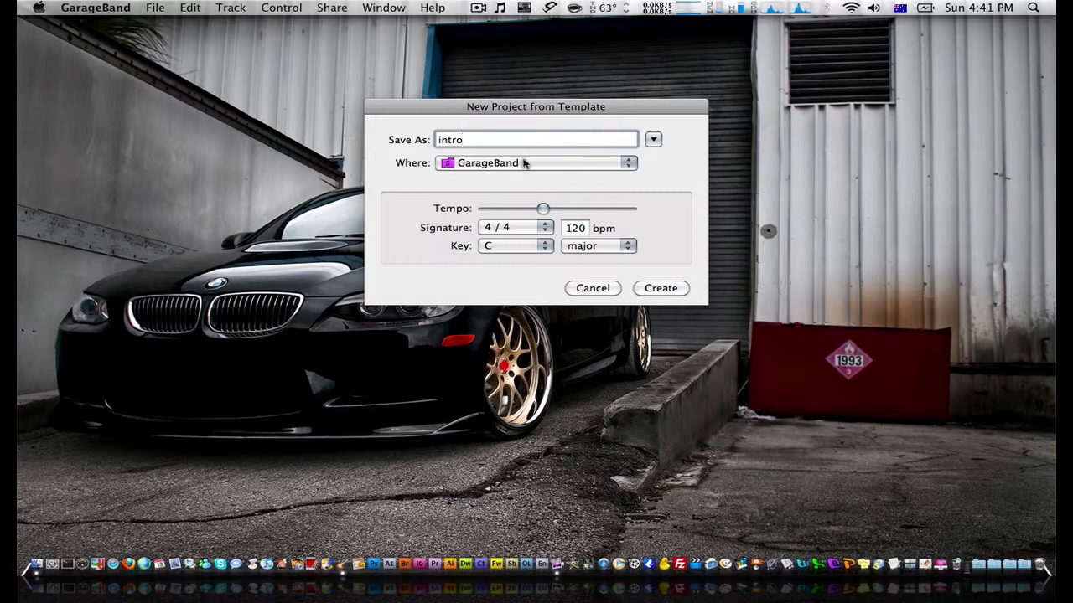
click(661, 288)
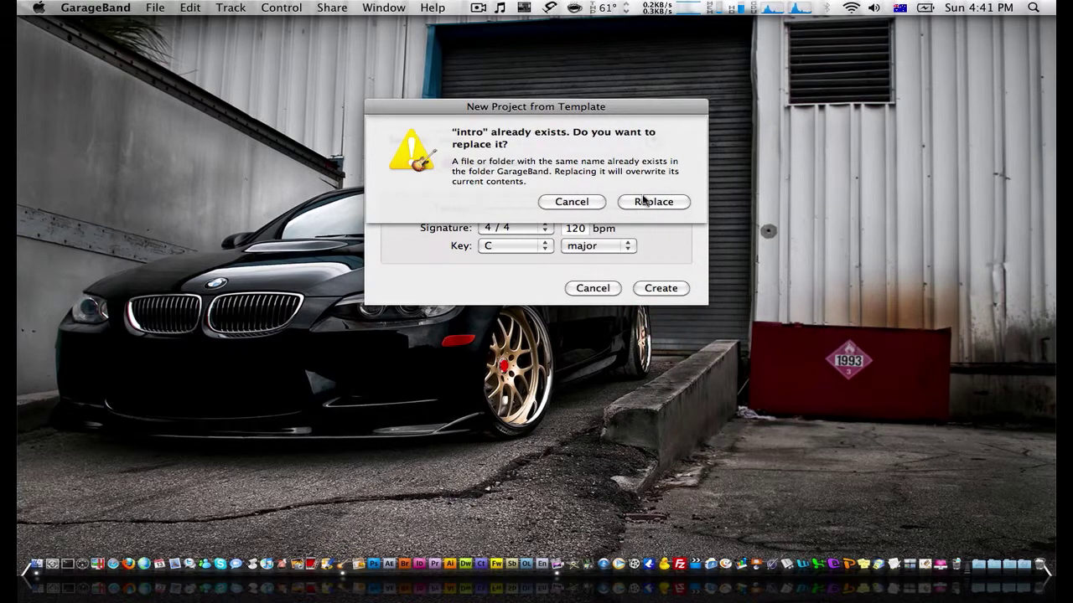
click(643, 201)
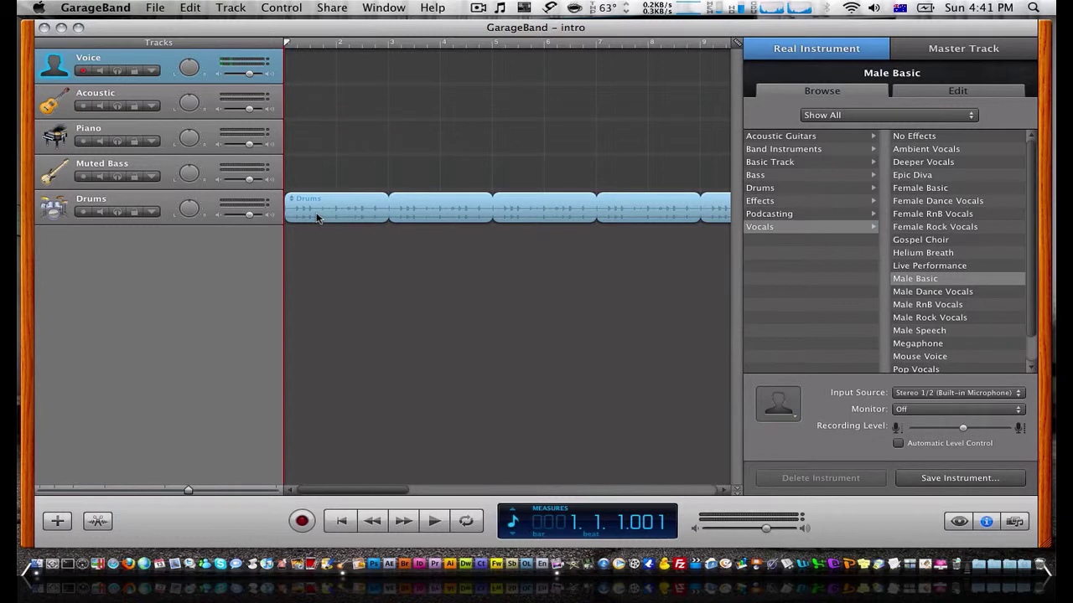
- Play the template's drum part, delete it from the Drums track and return the playhead to the start
key(space)
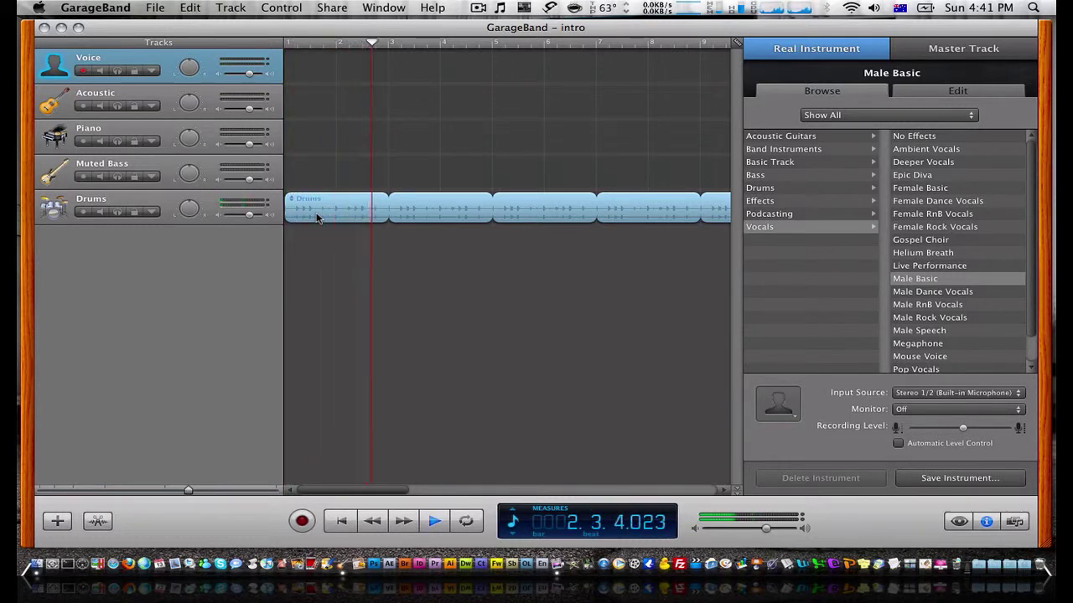
click(317, 216)
key(Delete)
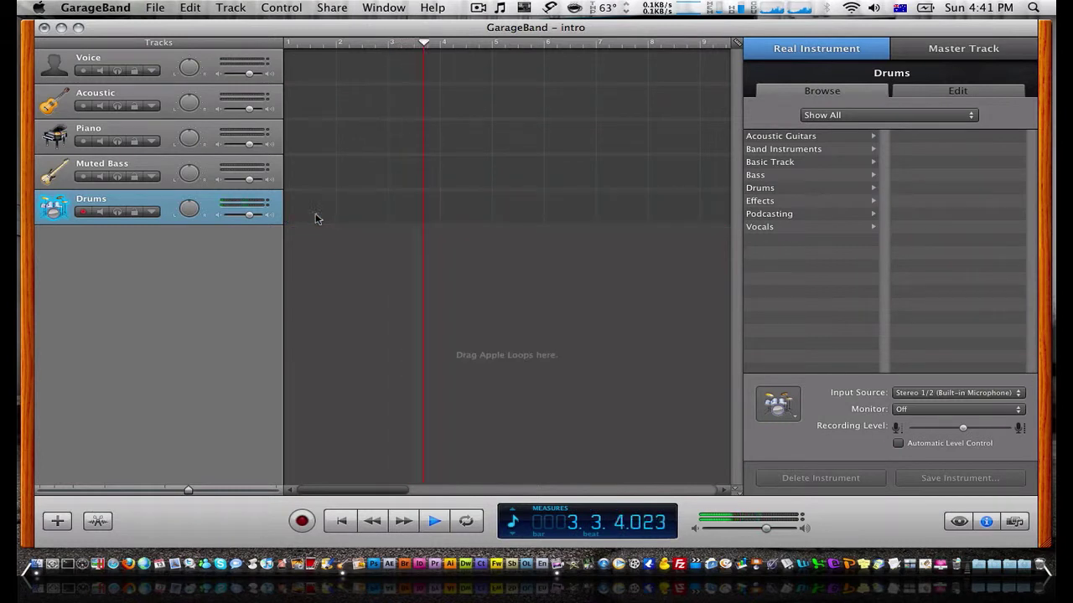
key(space)
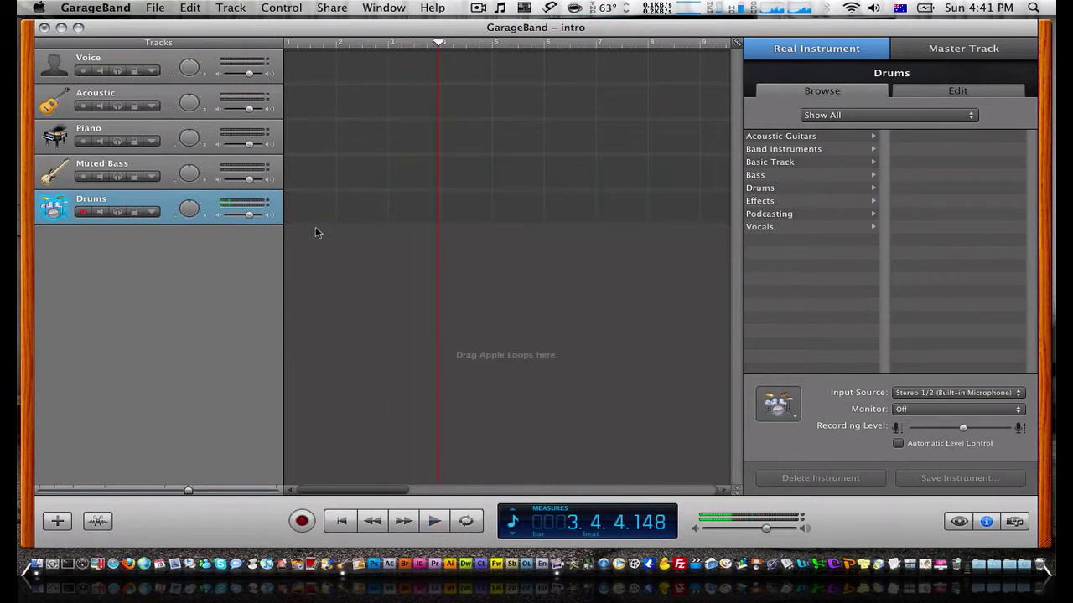
click(285, 46)
drag(440, 43, 270, 48)
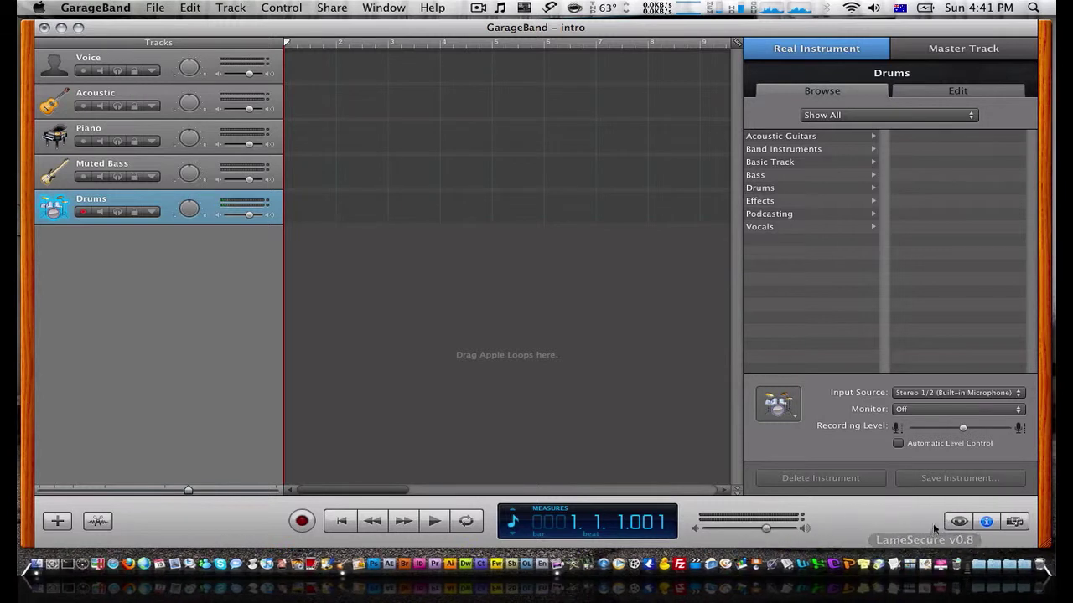
- Show the All Drums loops in the loop browser and look through the list as far as the Modern Rock Drums entries
click(957, 521)
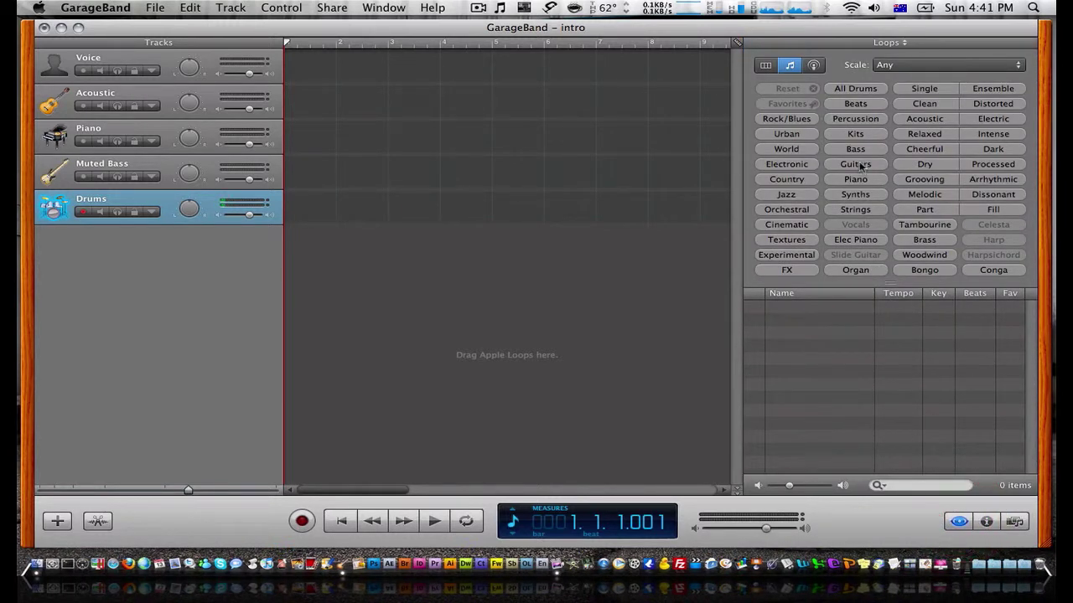
click(852, 88)
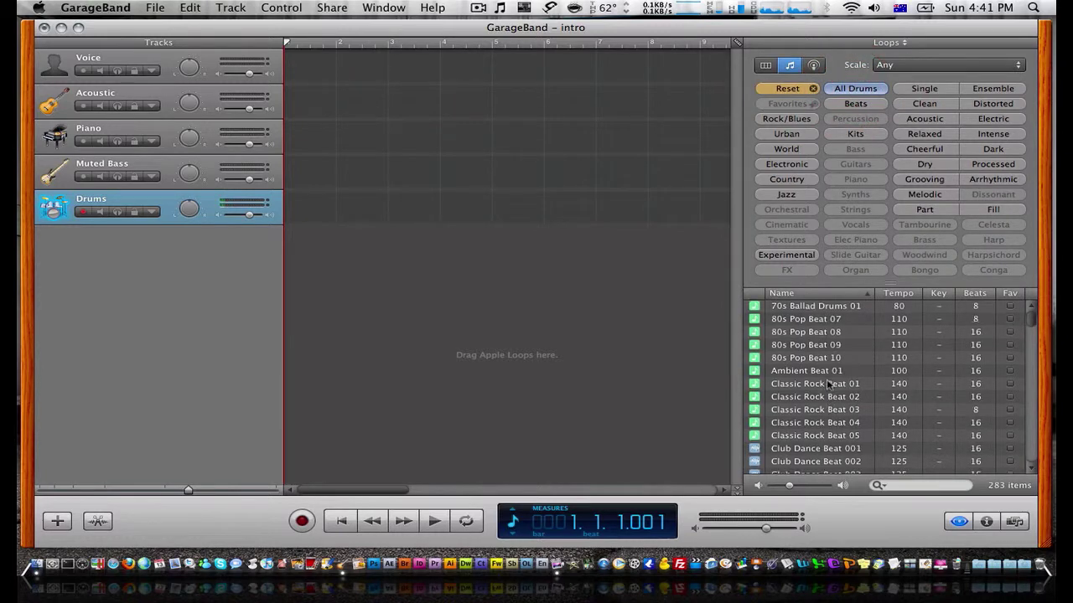
scroll(826, 389, down, 10)
scroll(827, 379, down, 12)
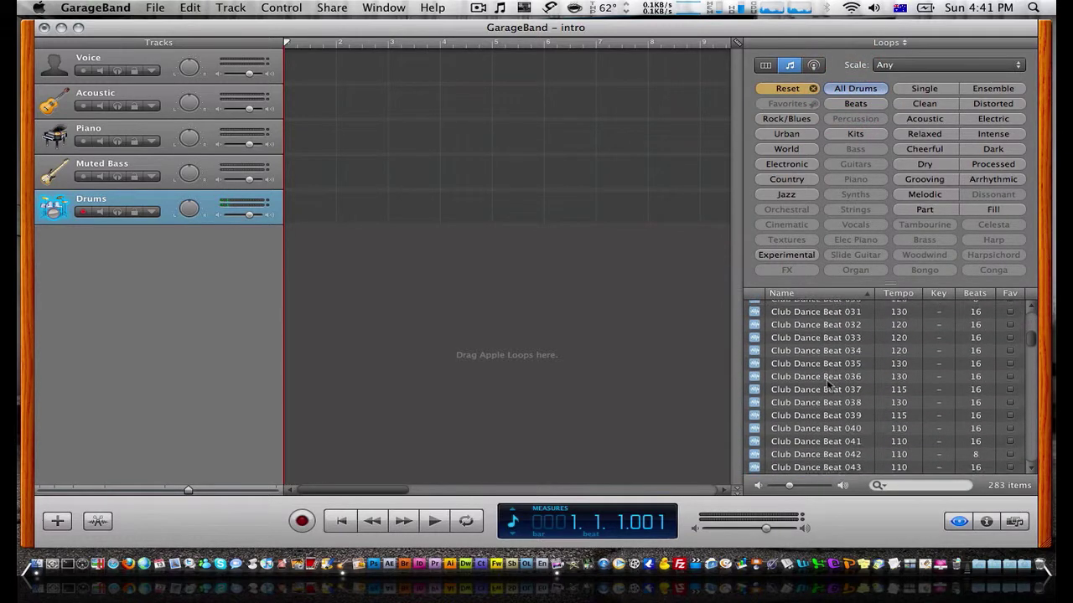
scroll(826, 379, down, 6)
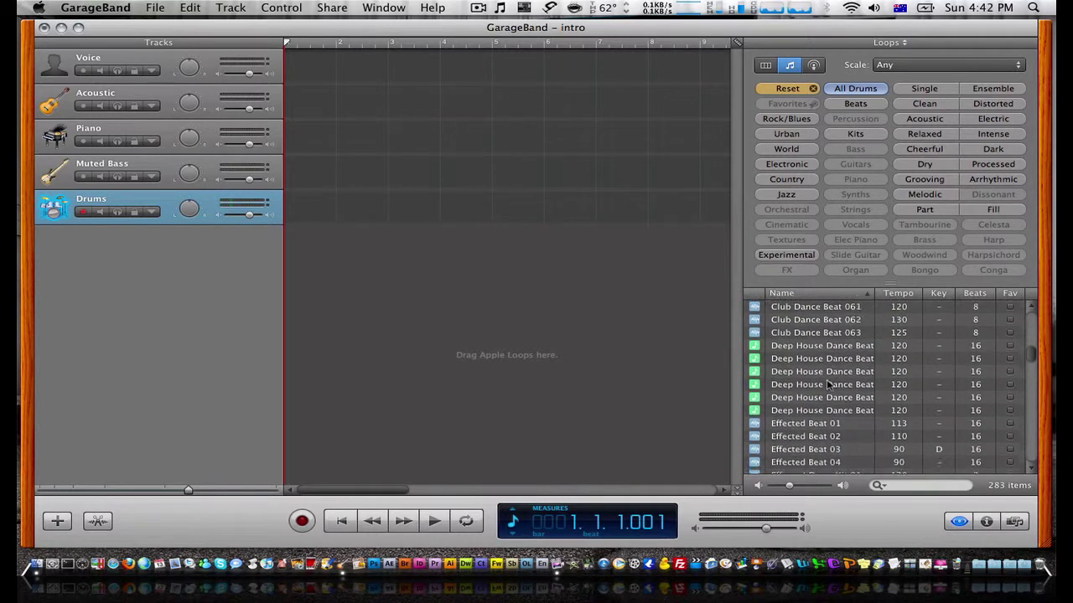
scroll(826, 384, down, 8)
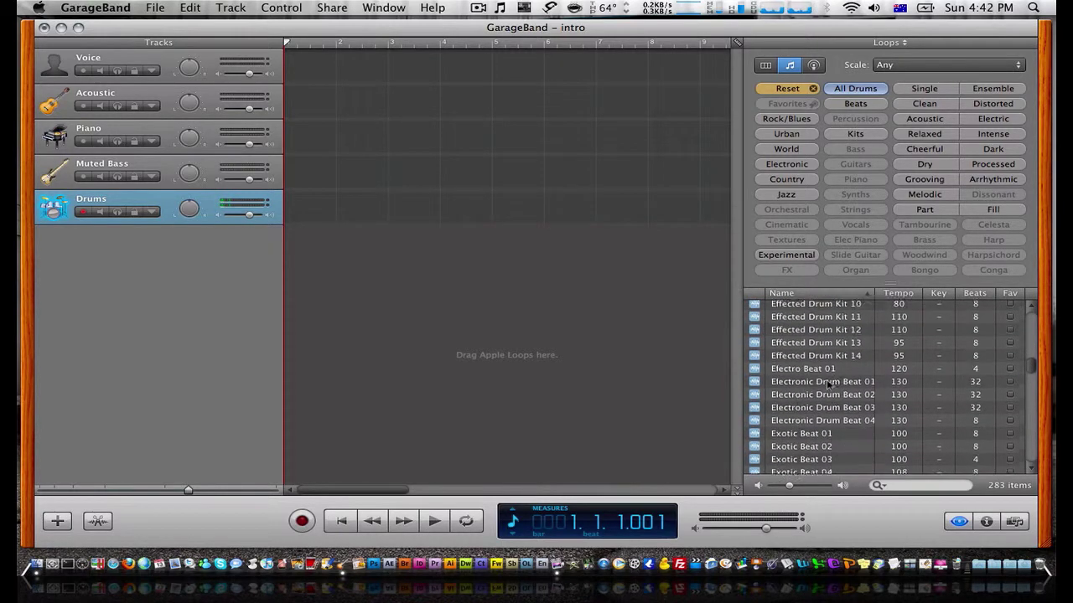
scroll(826, 384, down, 8)
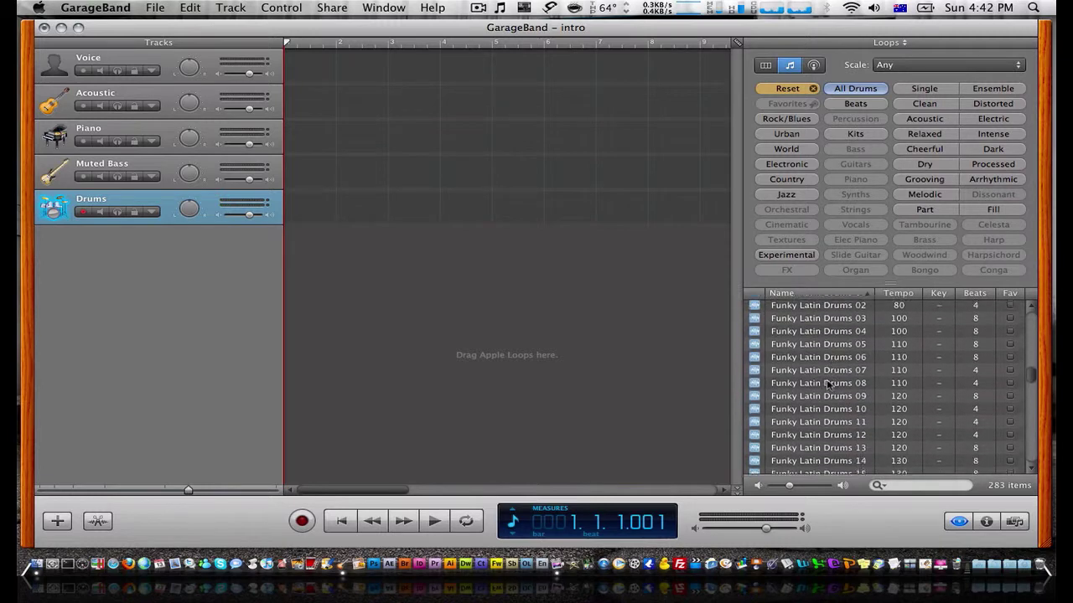
scroll(827, 383, down, 8)
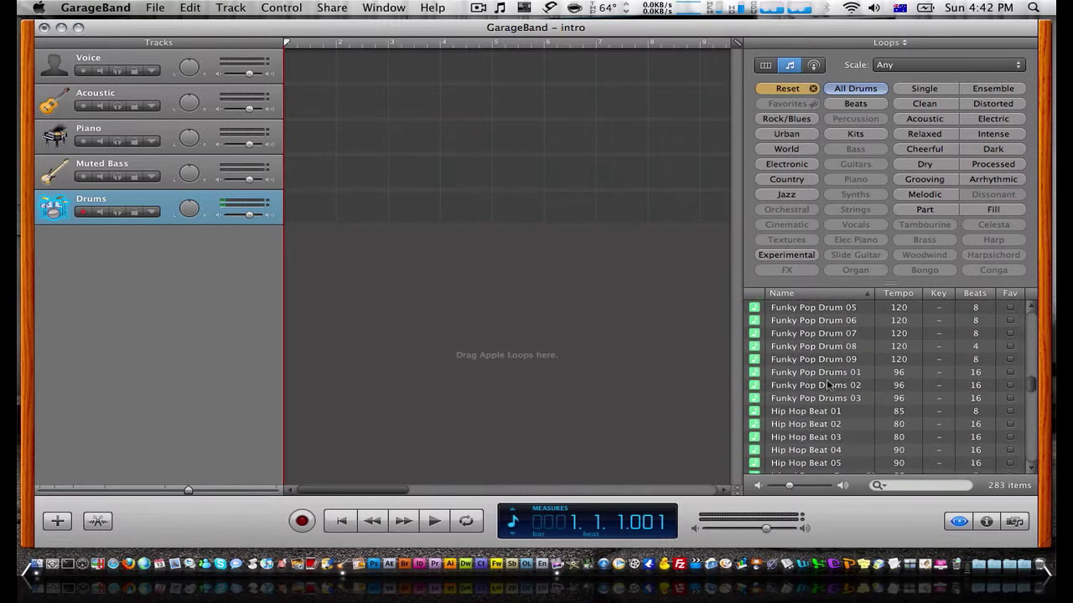
scroll(826, 384, down, 8)
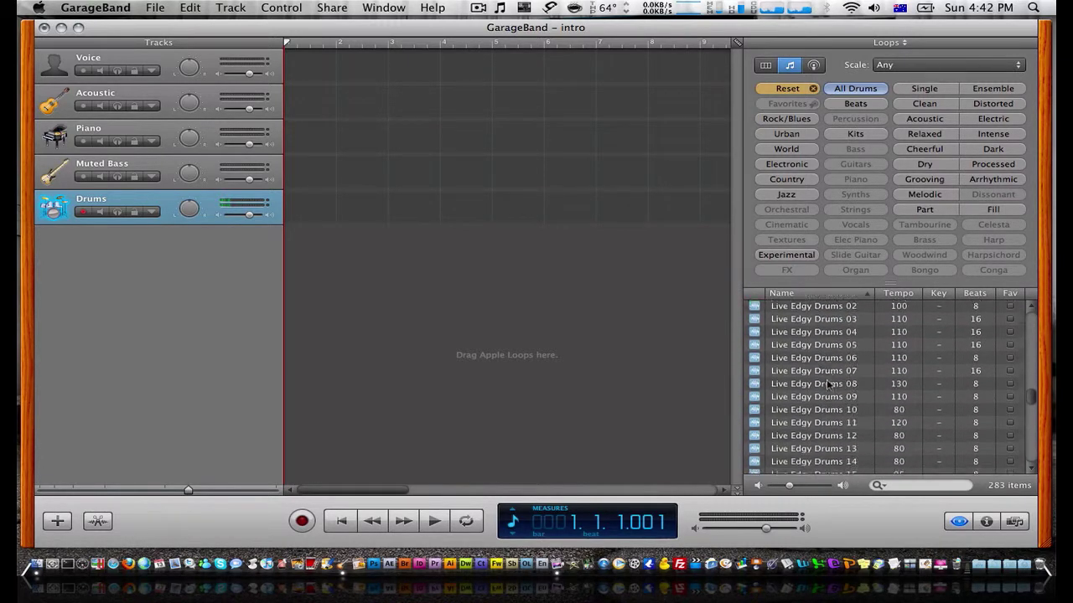
scroll(826, 383, down, 6)
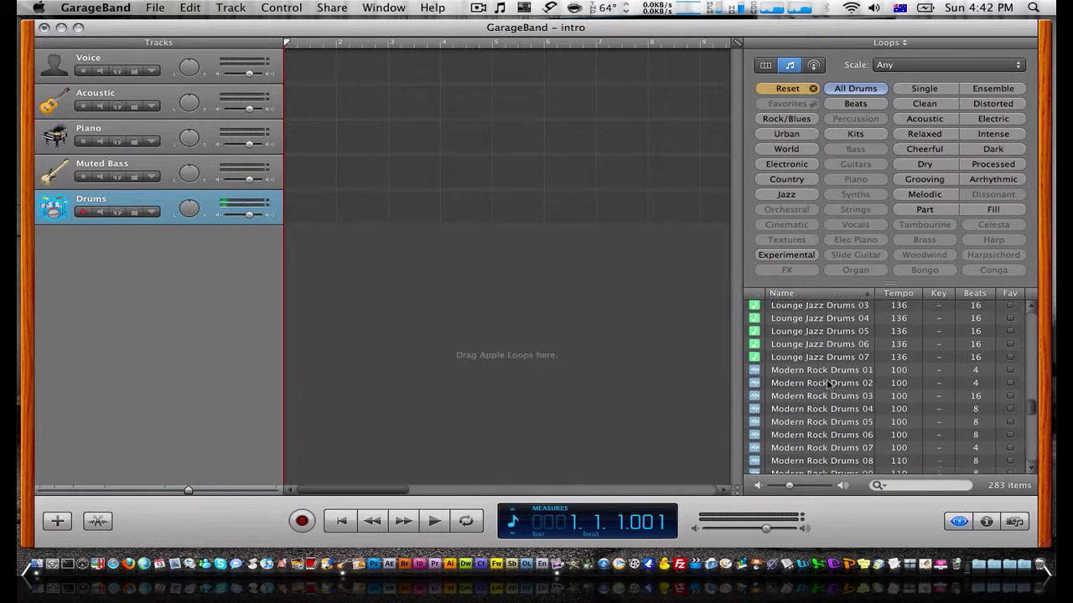
- Preview the loops Modern Rock Drums 03, 07 and 10
click(826, 385)
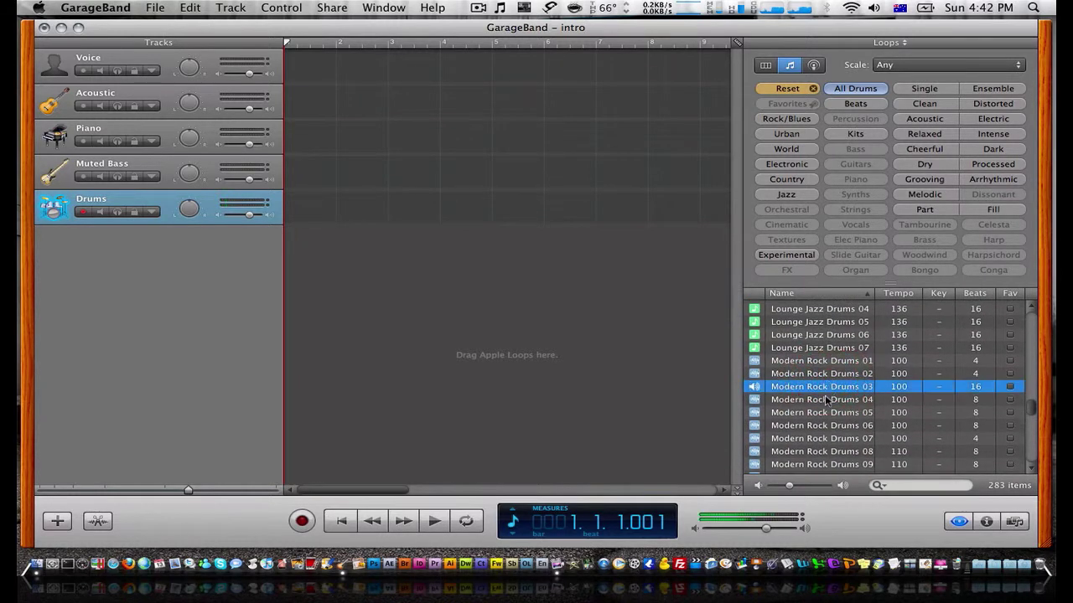
scroll(825, 389, down, 3)
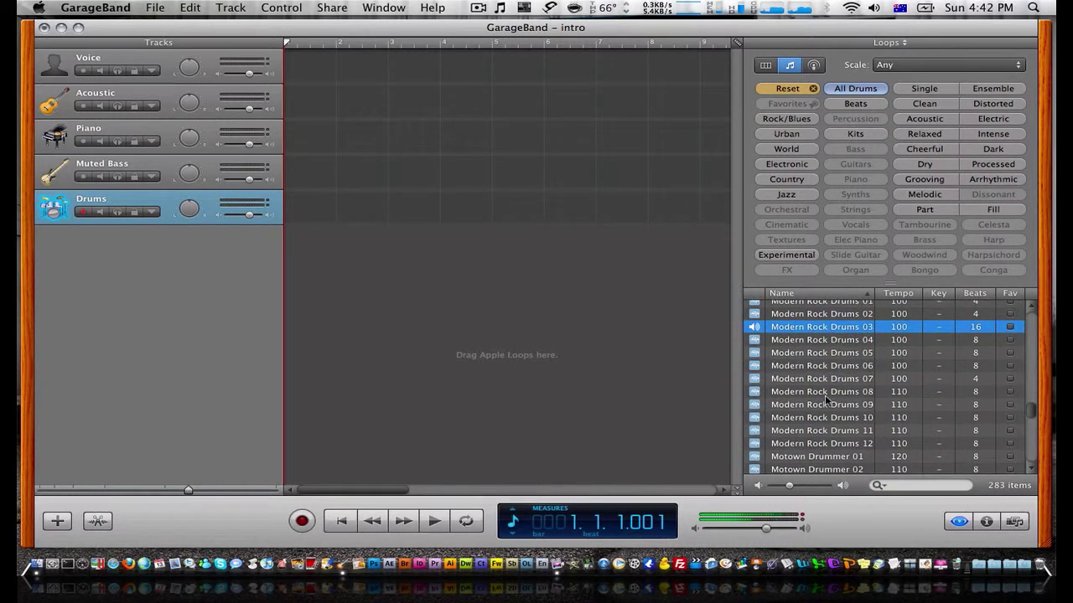
click(816, 378)
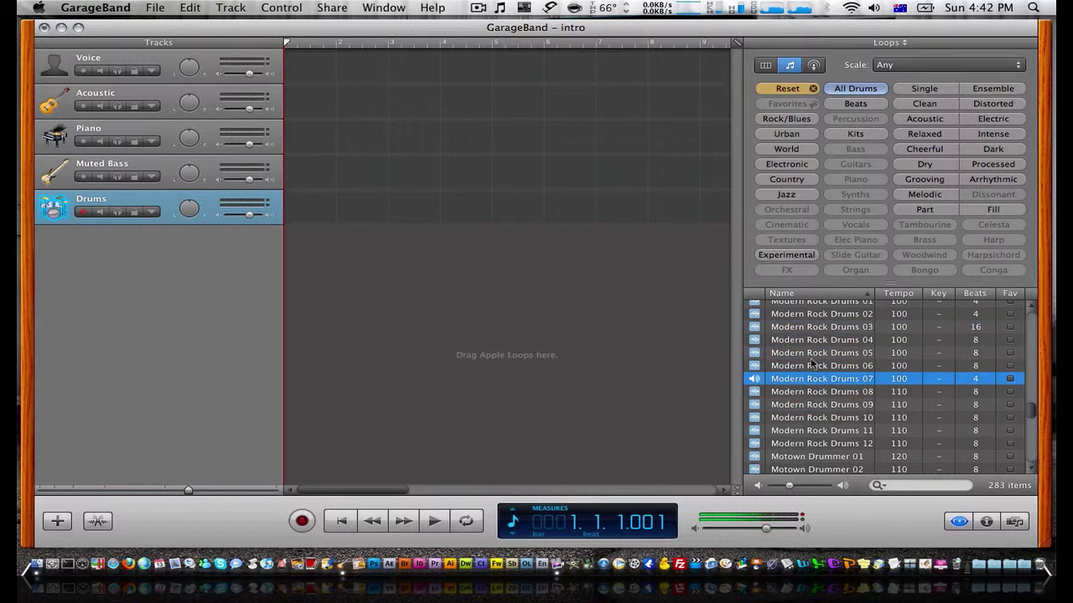
click(811, 416)
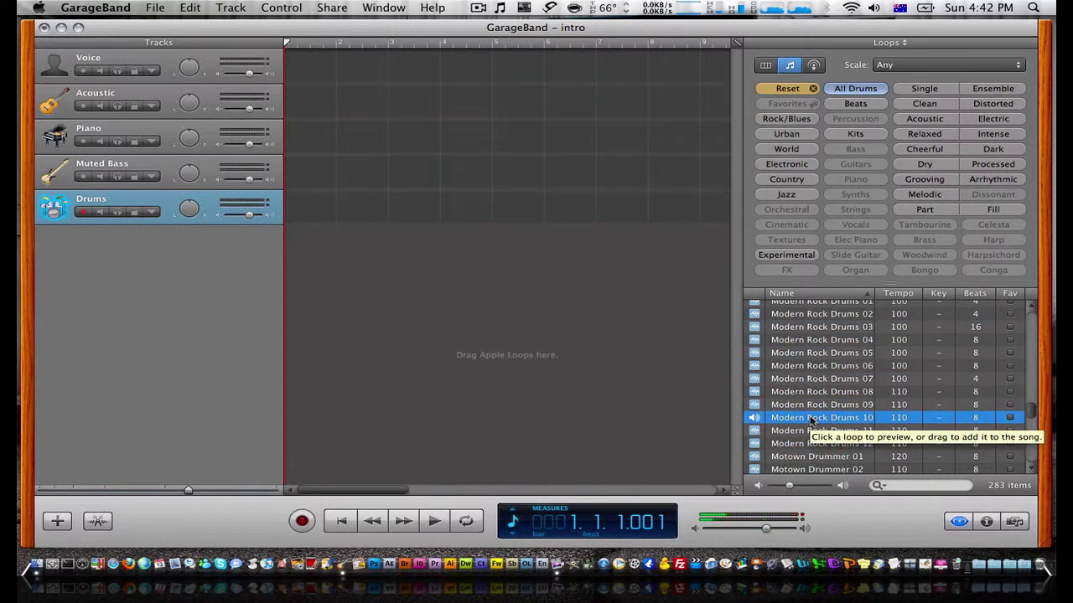
- Add Modern Rock Drums 10 at the start of the Drums track, repeat it past measure 13 and play the opening
drag(810, 419, 306, 207)
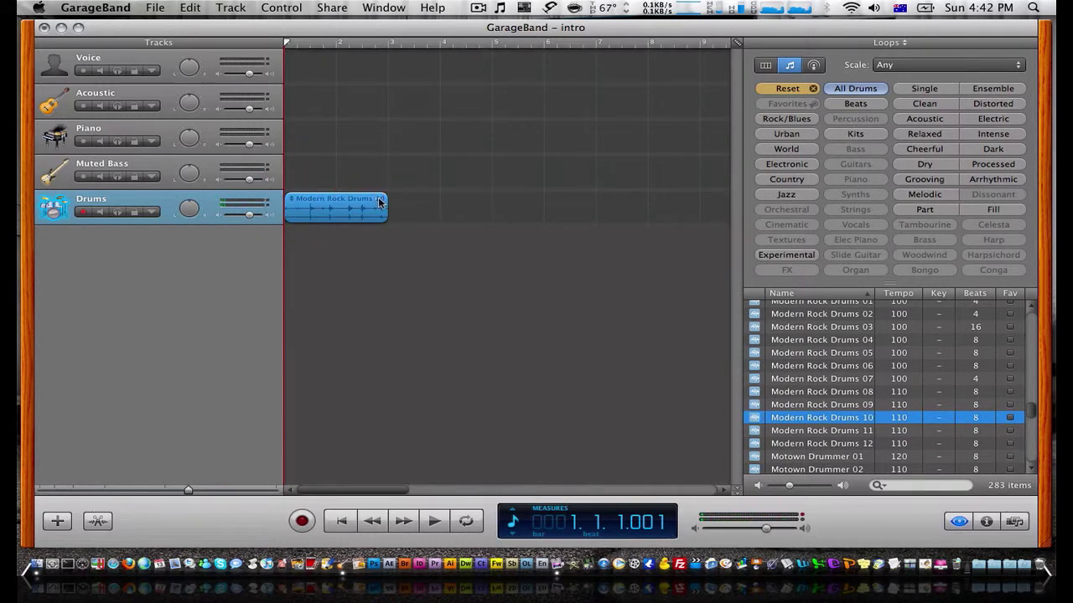
drag(384, 197, 660, 216)
scroll(402, 328, left, 10)
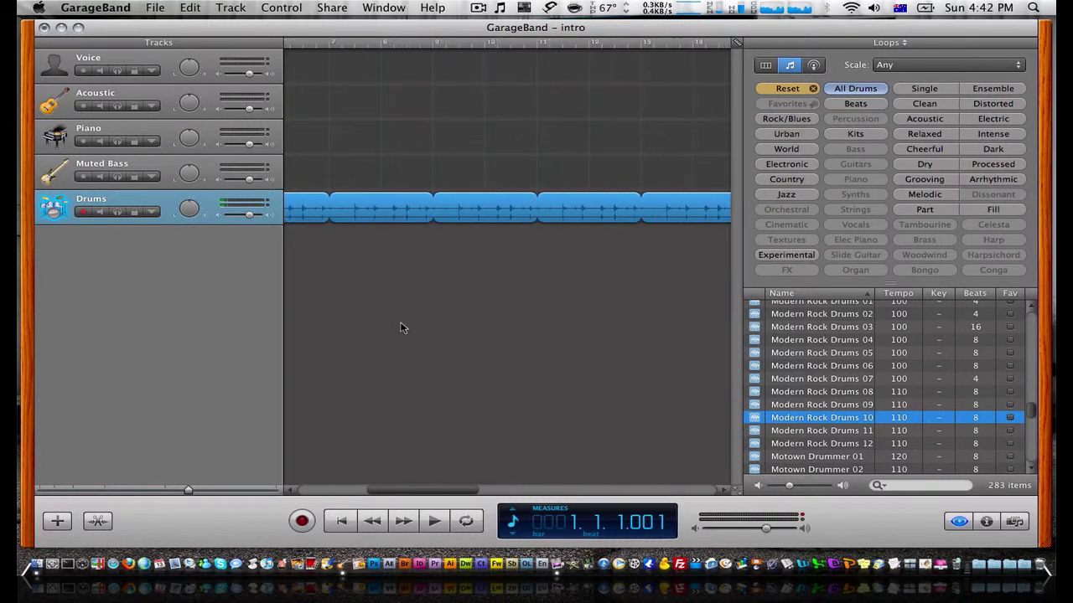
scroll(401, 327, left, 4)
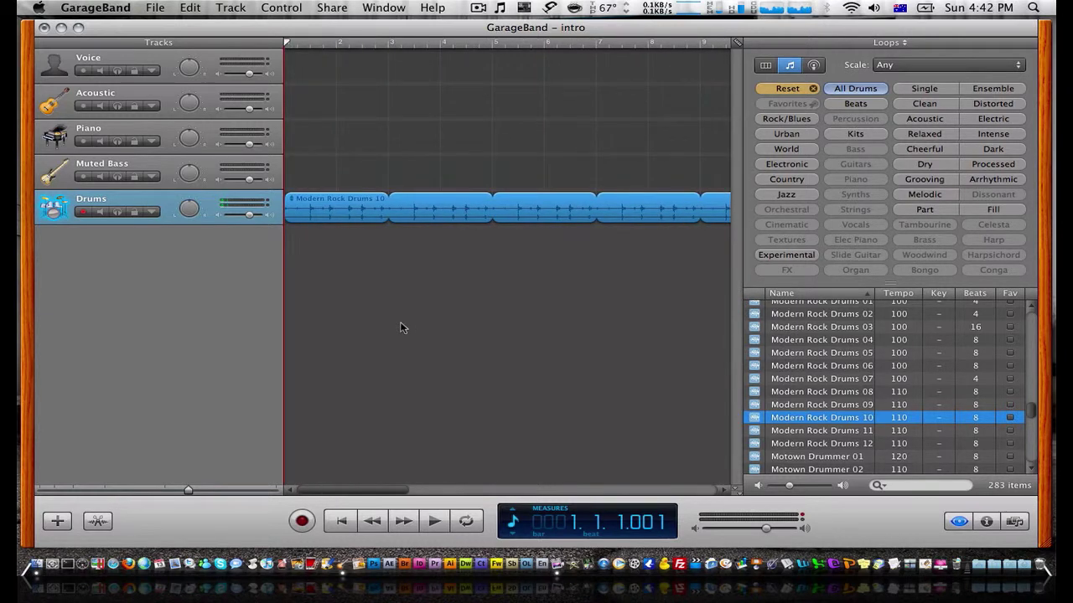
key(space)
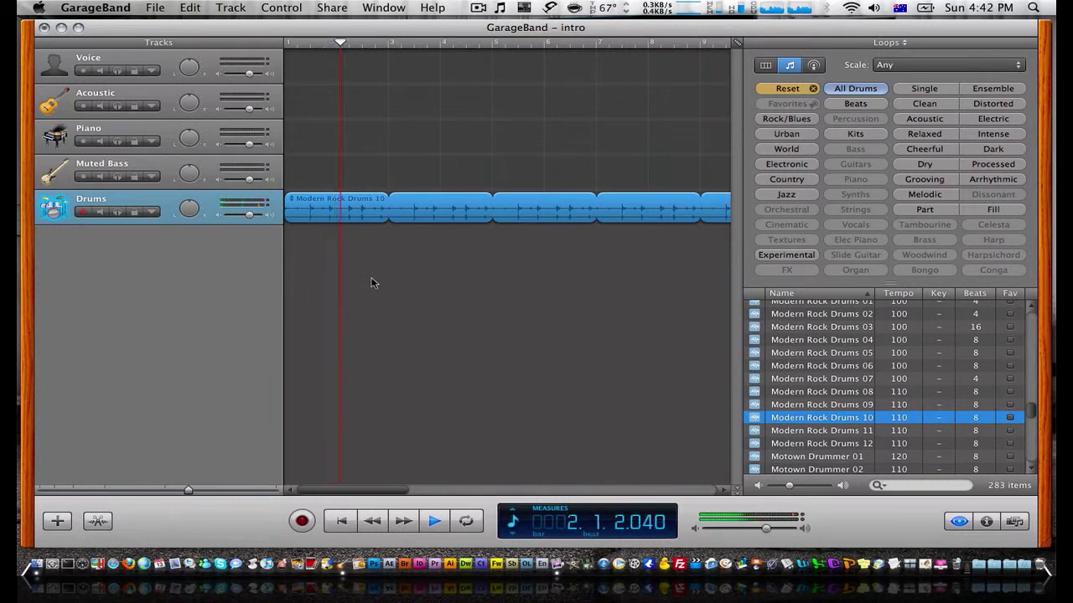
key(space)
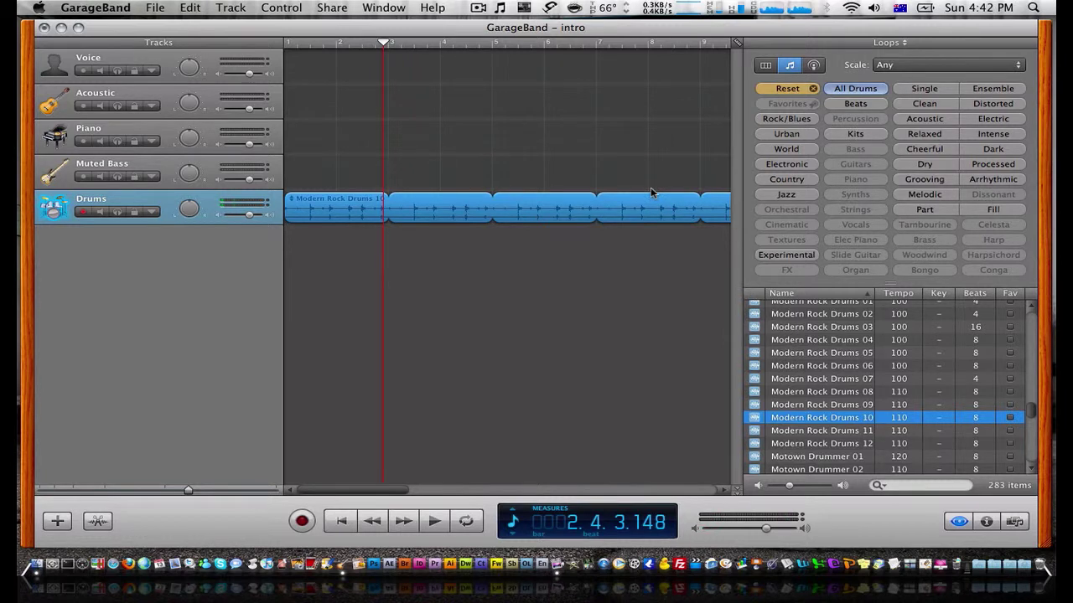
- Reset the loop filter, show the Orchestral loops and preview Orchestra Strings 03
click(808, 87)
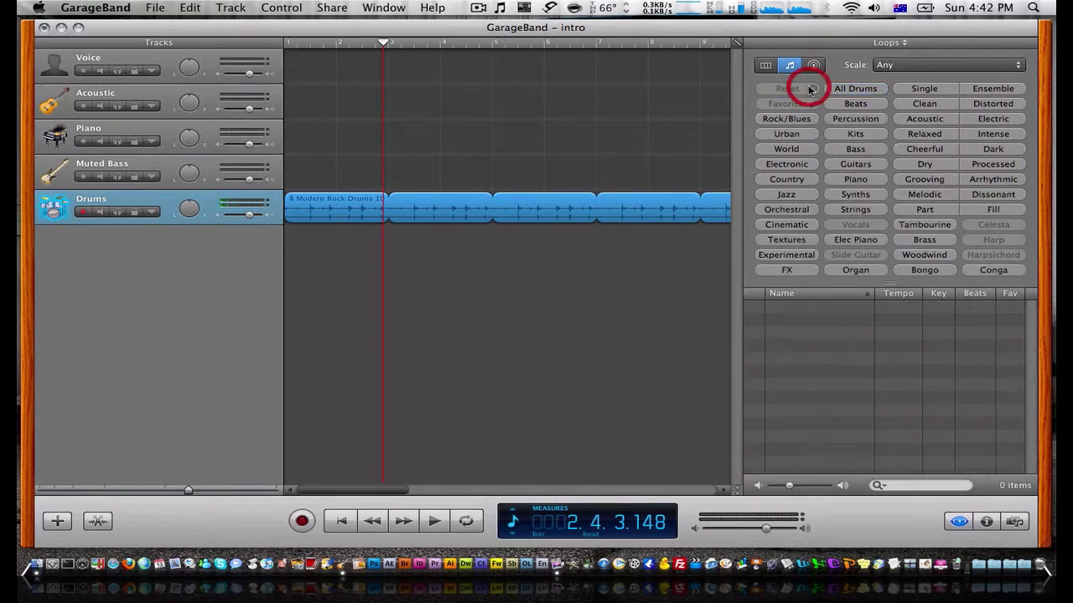
click(779, 214)
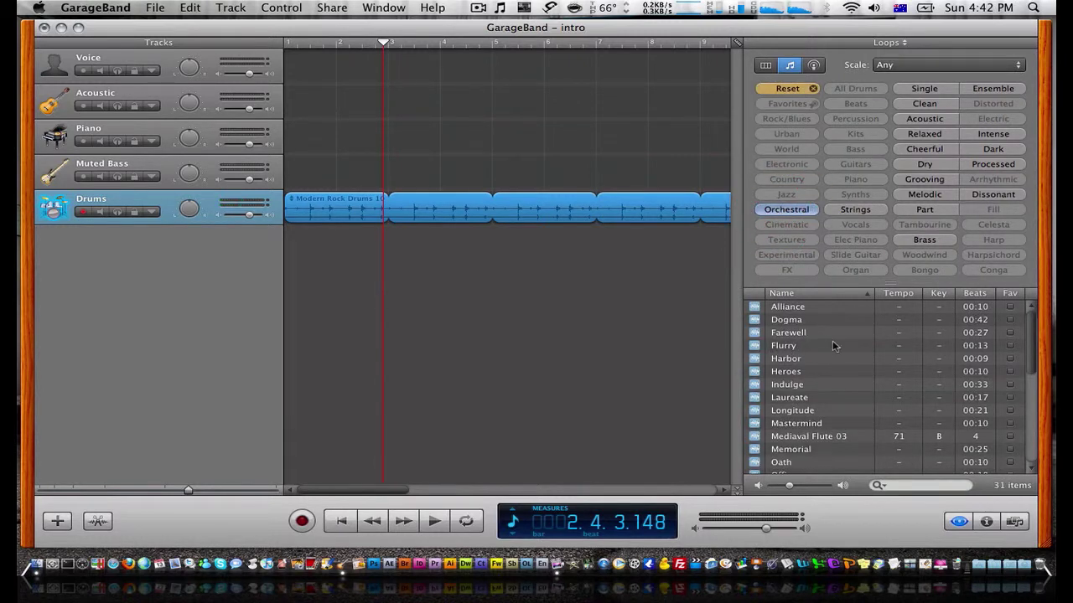
scroll(832, 340, down, 5)
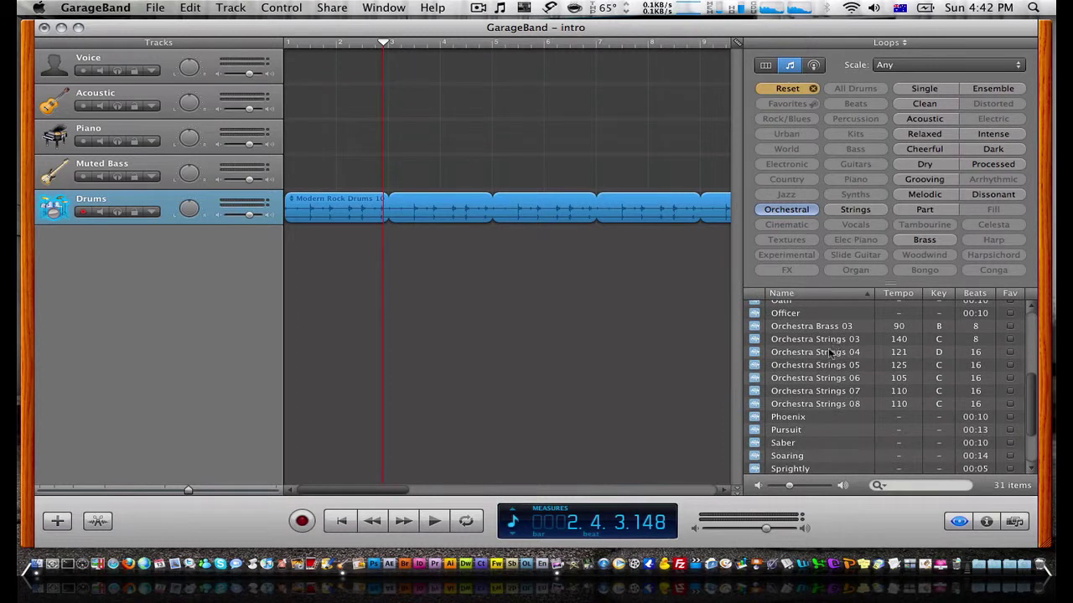
click(825, 340)
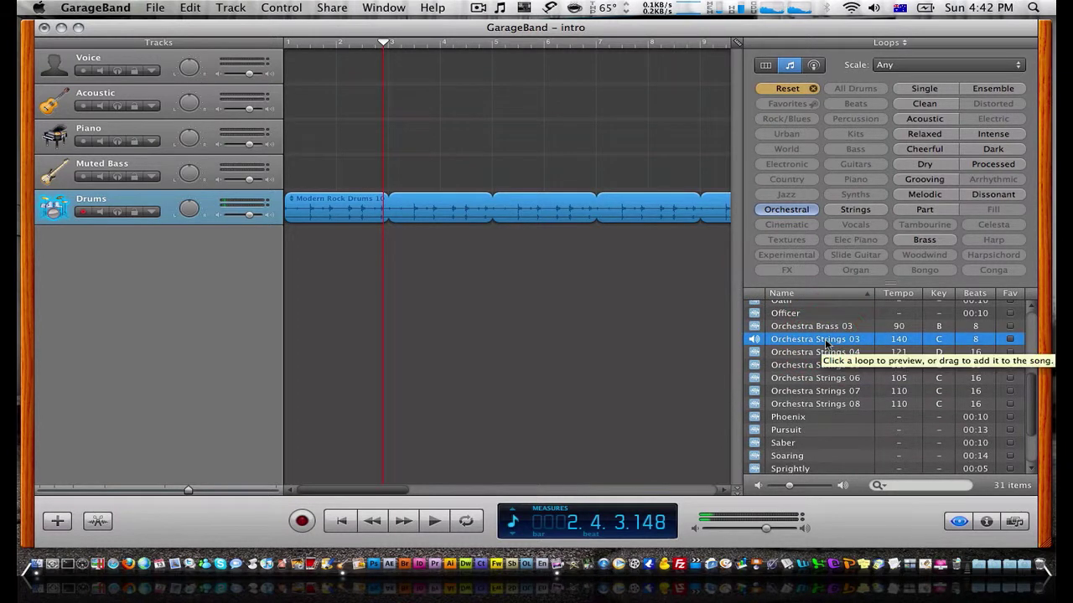
- Add Orchestra Strings 03 on a new track below the drums starting at measure 3, and repeat it past measure 9
drag(826, 342, 409, 286)
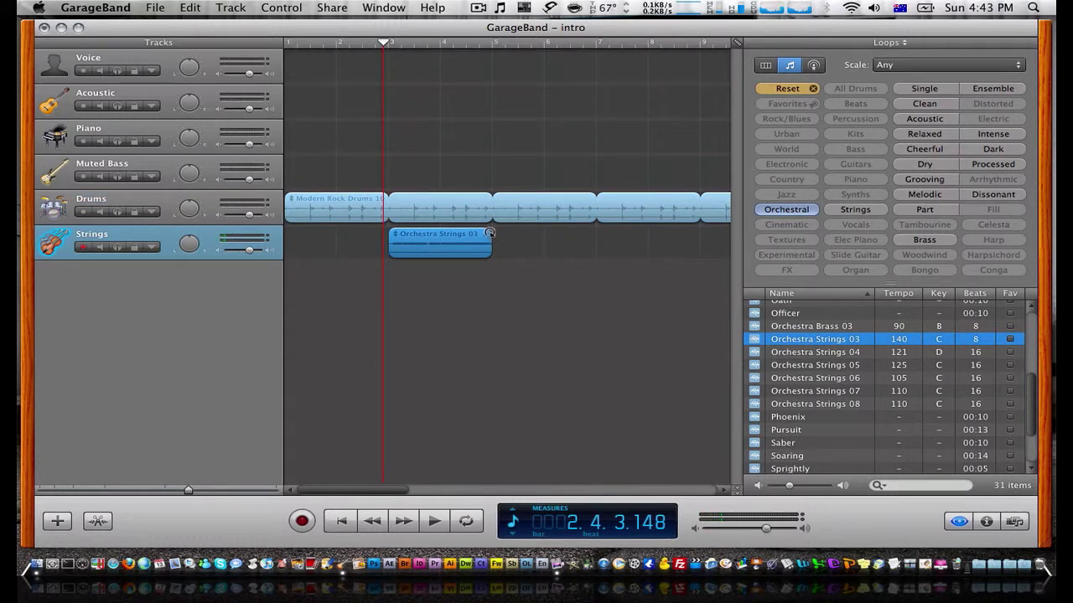
drag(489, 234, 672, 255)
scroll(672, 255, left, 10)
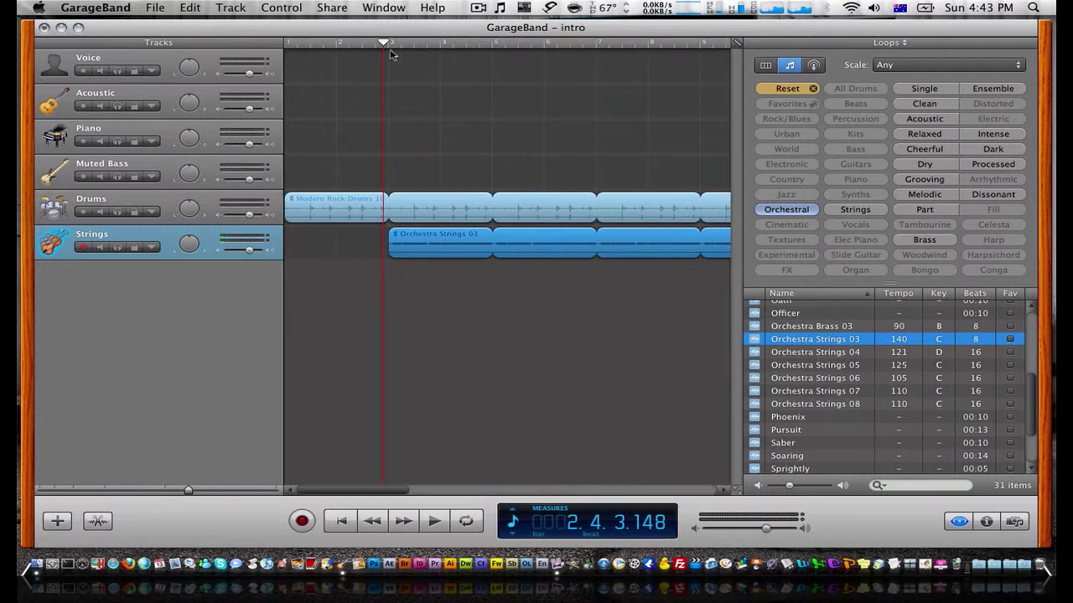
- Play the song from the beginning to hear how the strings come in over the drums
click(287, 42)
key(space)
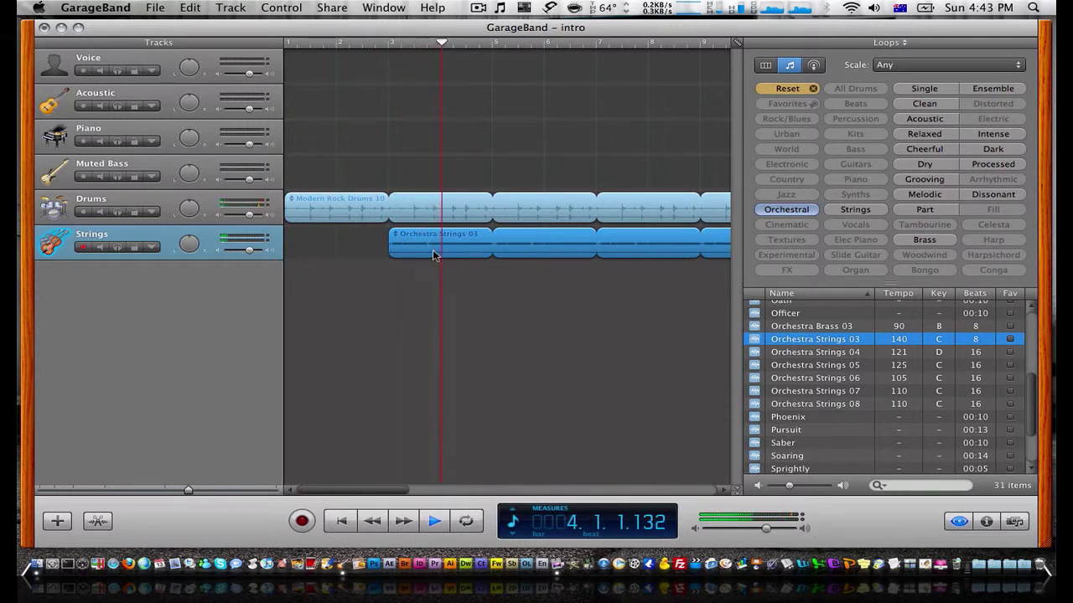
key(space)
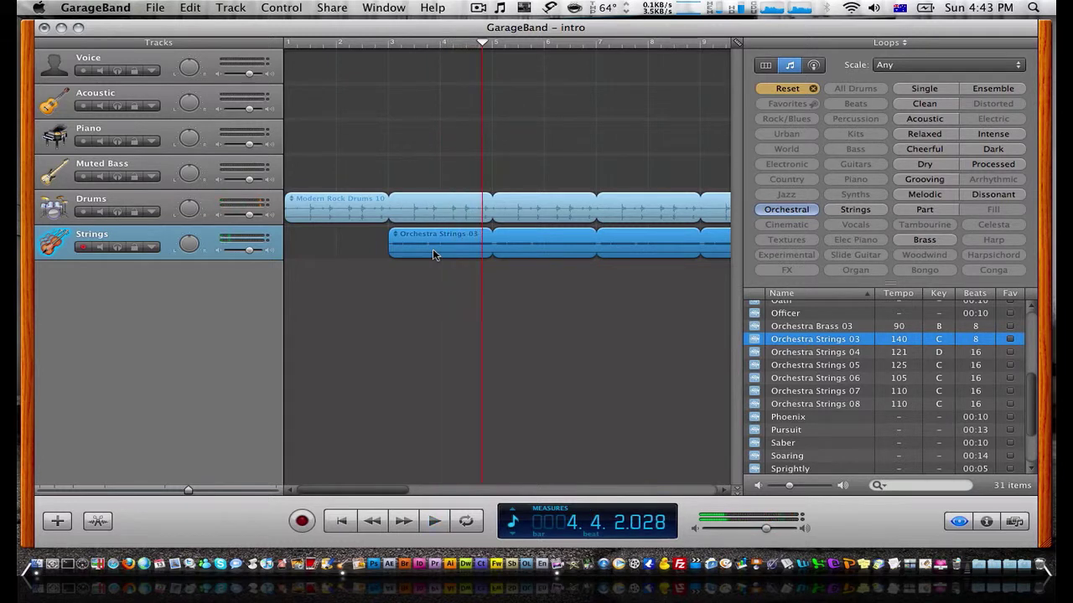
- Shift the Orchestra Strings 03 loop about one beat earlier, ahead of measure 3, and play the song from the beginning
drag(433, 253, 426, 252)
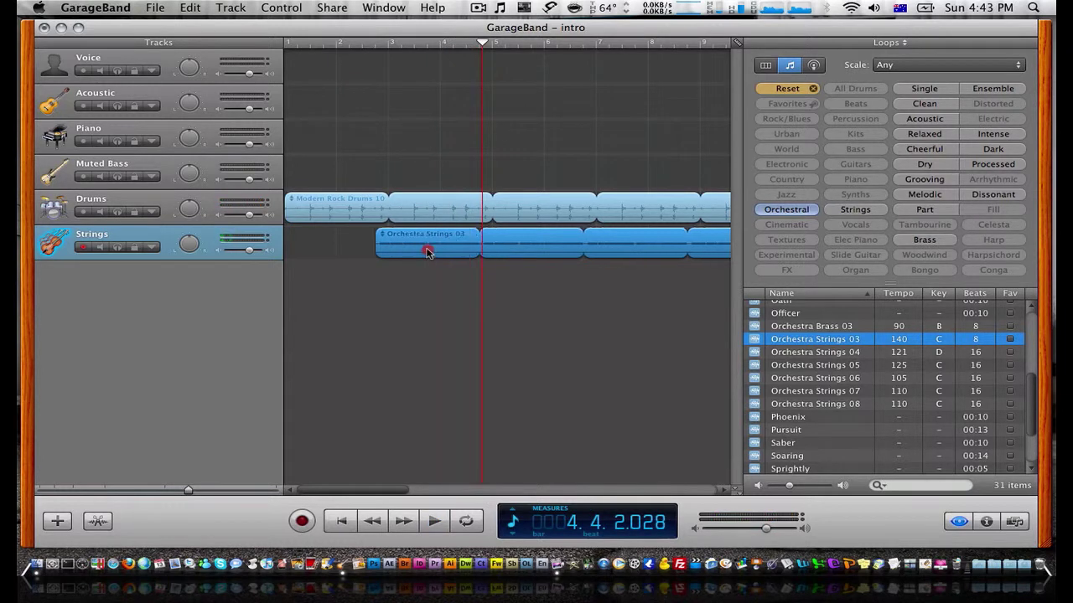
click(286, 45)
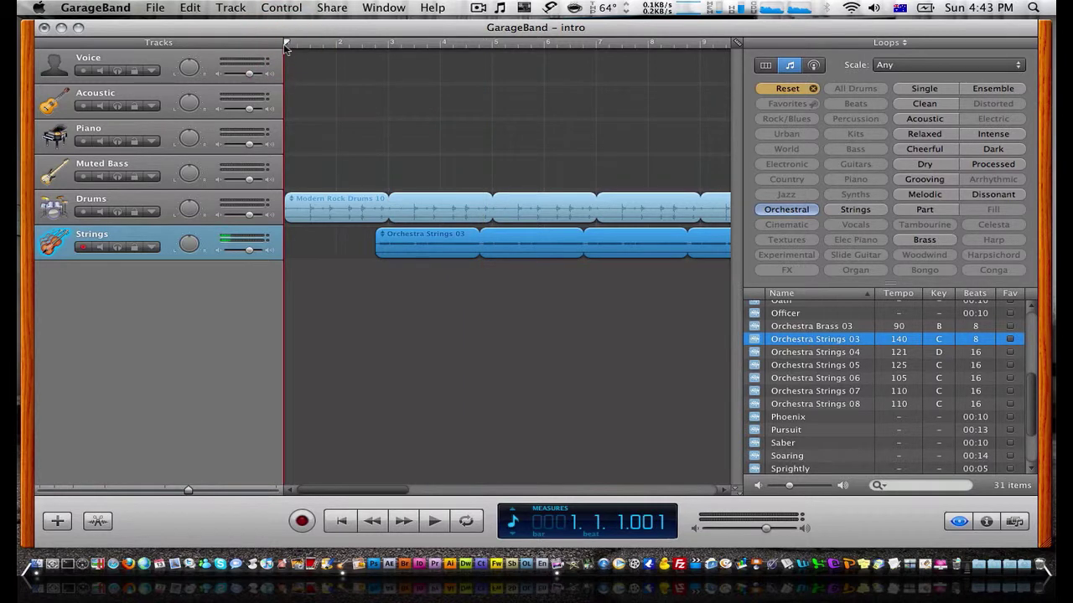
key(space)
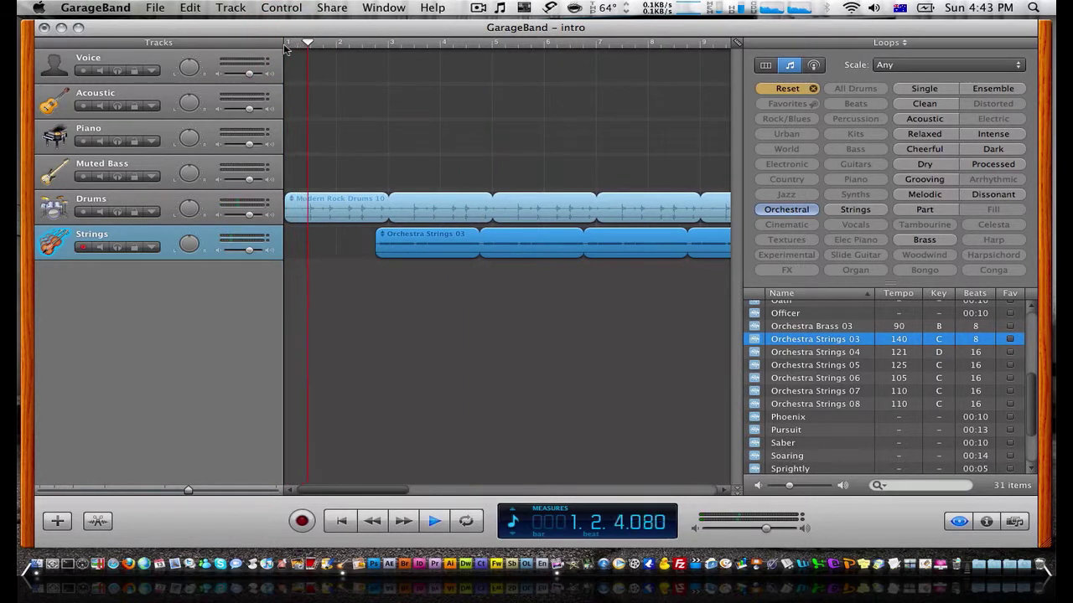
key(XF86AudioRaiseVolume)
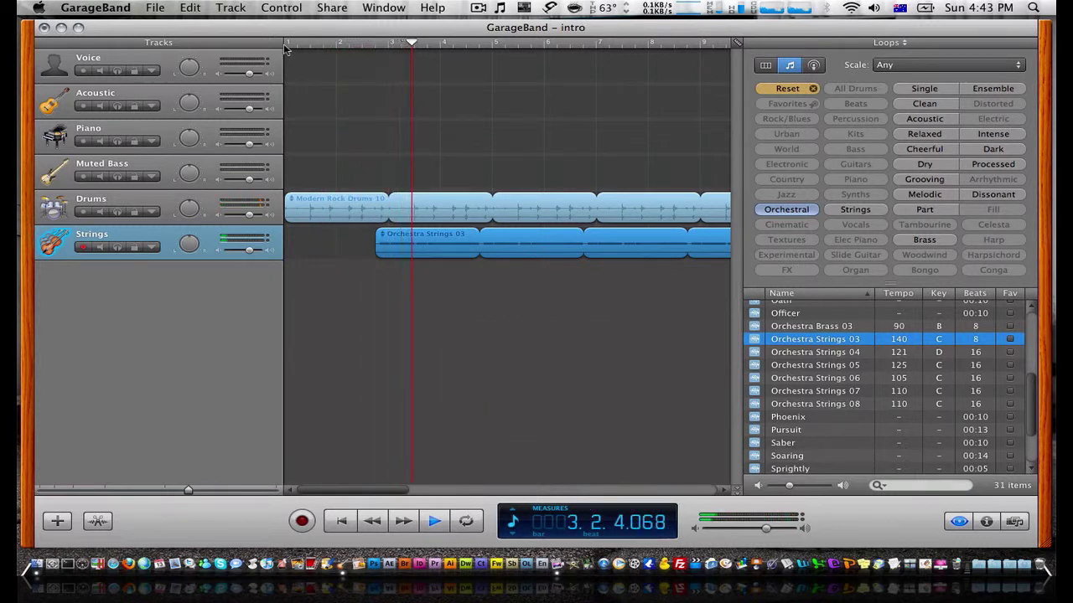
key(space)
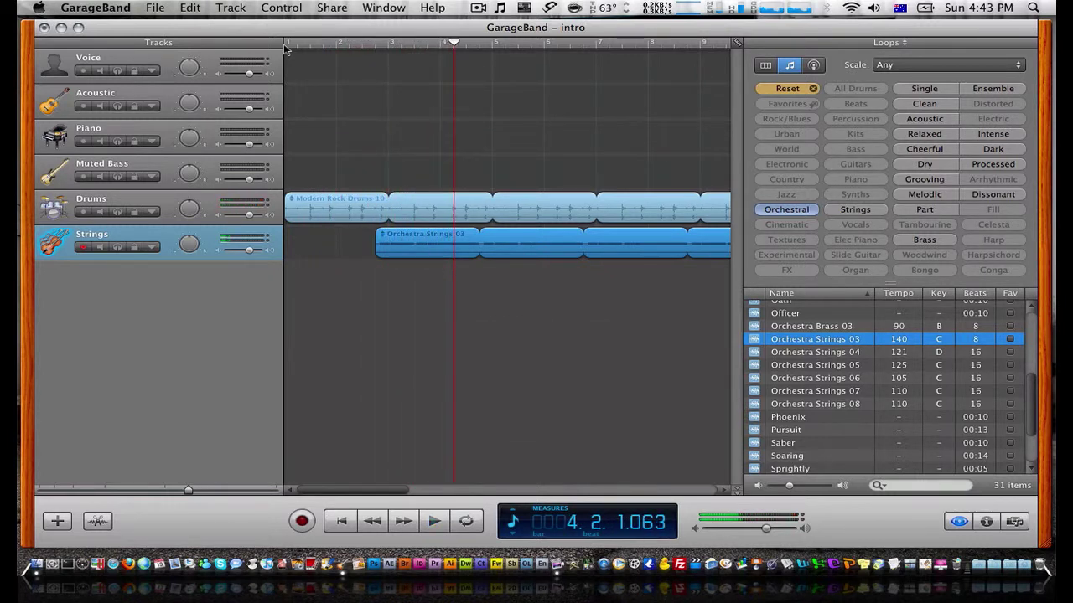
- Reset the loop filter, show the Guitars loops and preview Modern Rock Guitar 13, 09 and 07
click(813, 89)
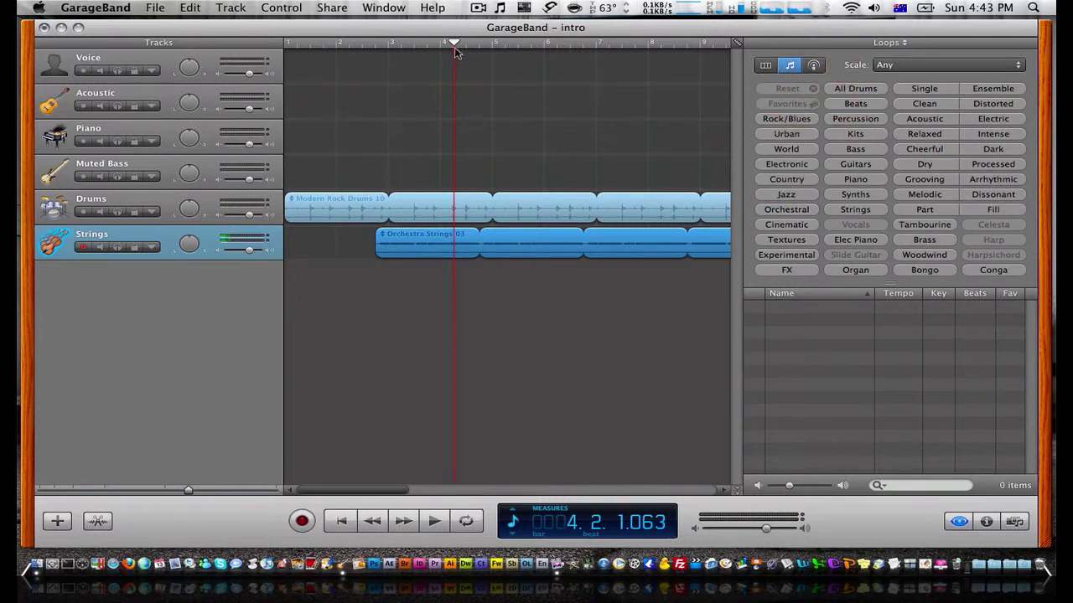
drag(453, 46, 287, 46)
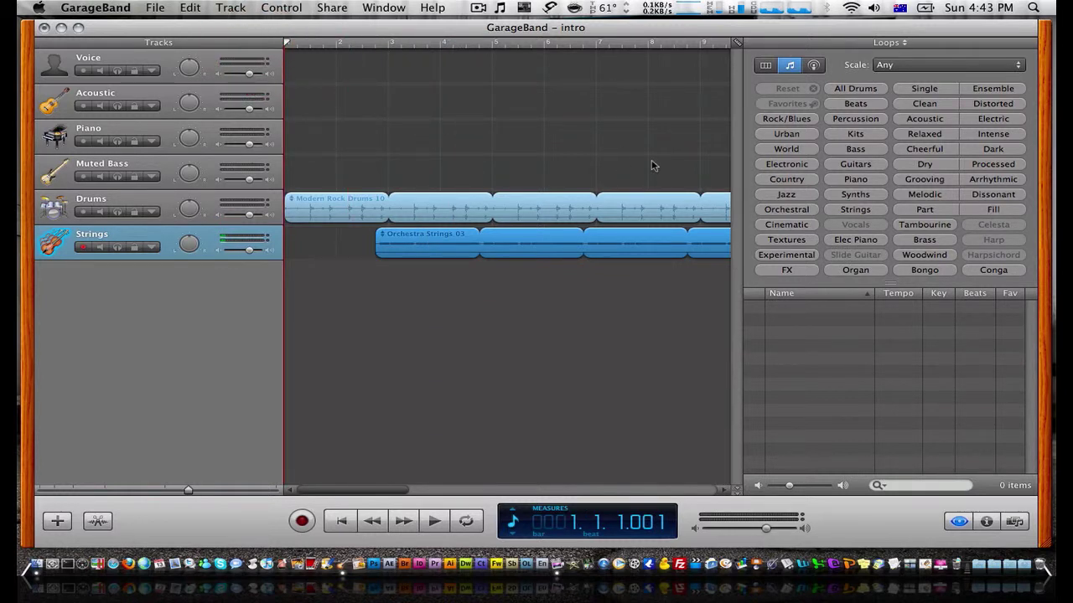
click(854, 164)
scroll(809, 343, down, 5)
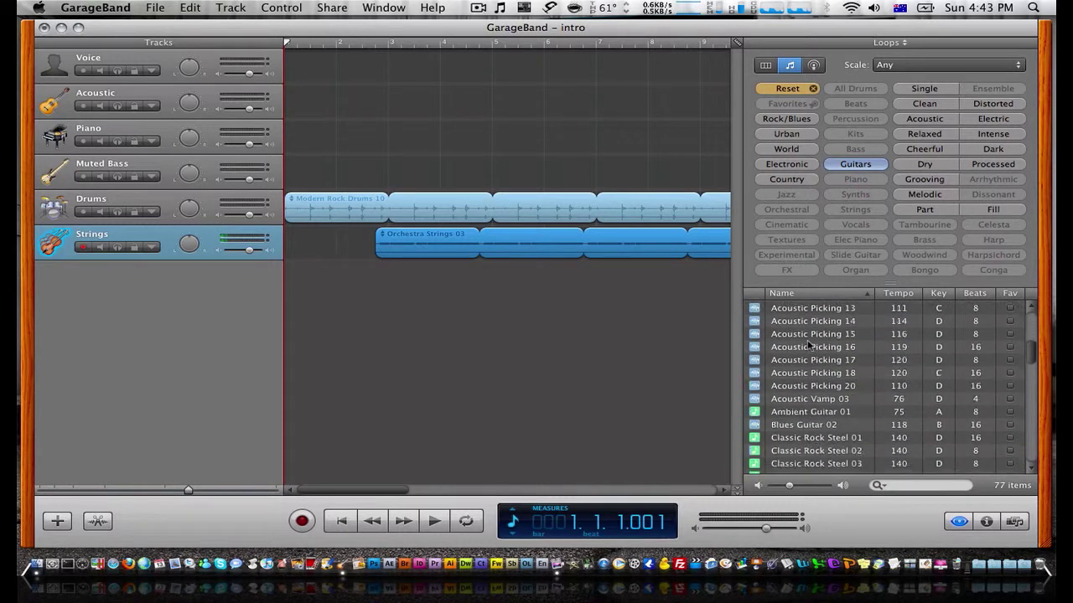
scroll(808, 344, down, 12)
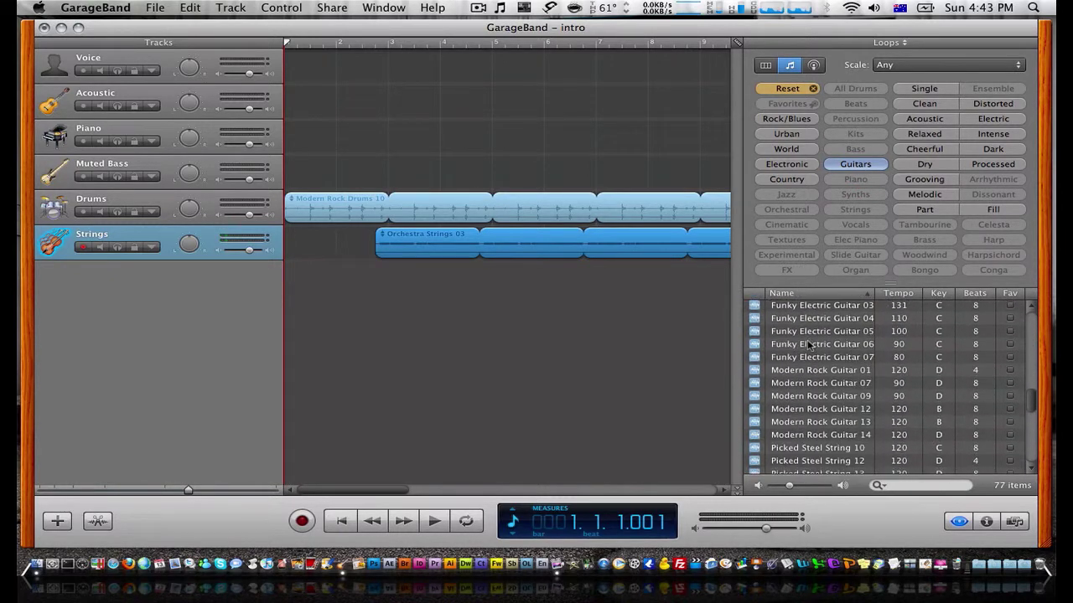
scroll(808, 343, down, 3)
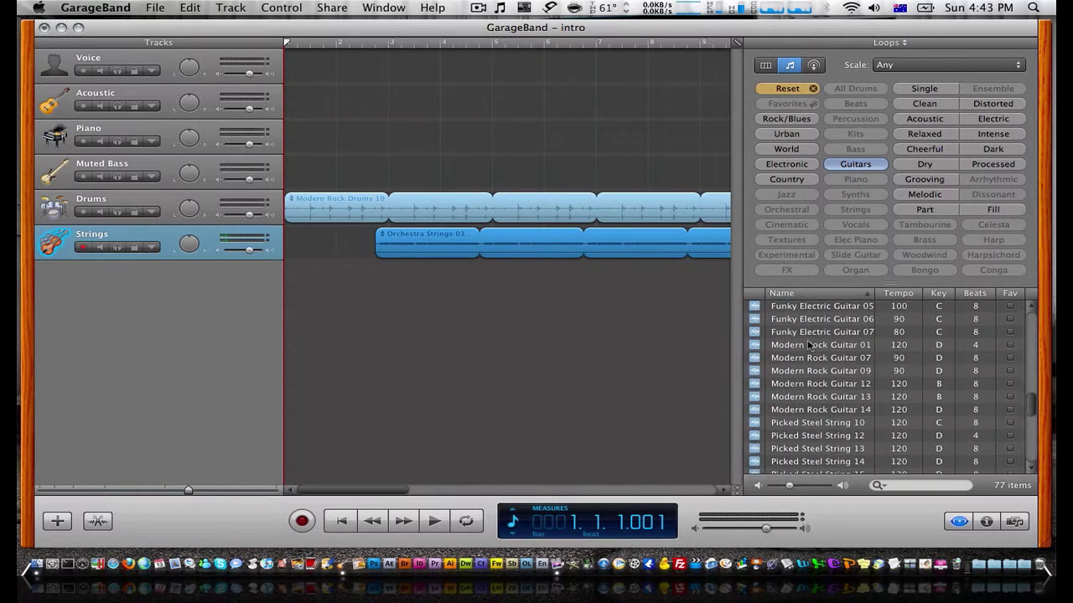
click(802, 390)
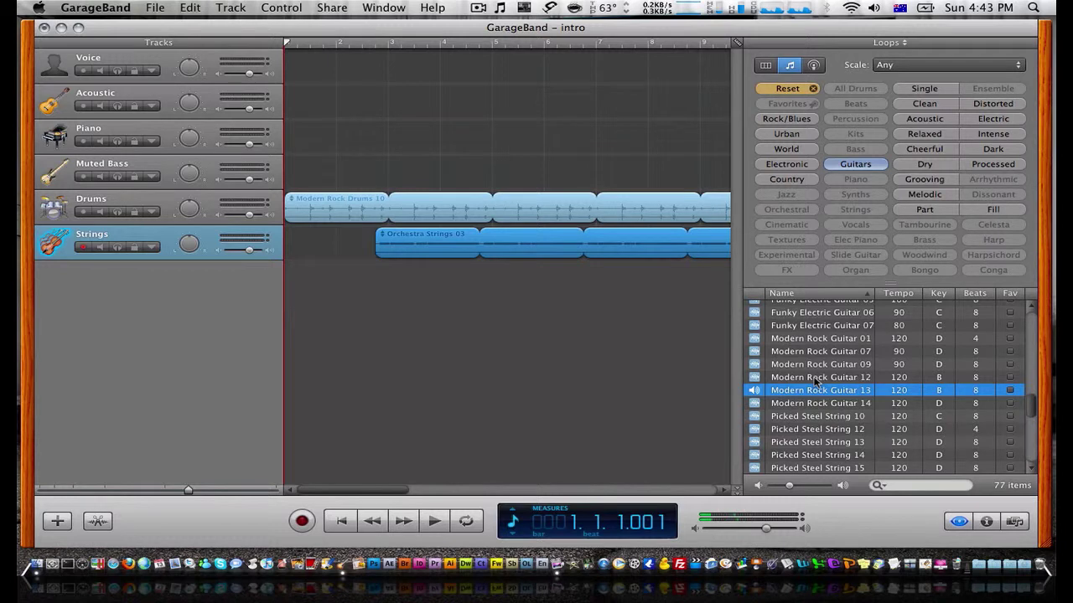
click(814, 367)
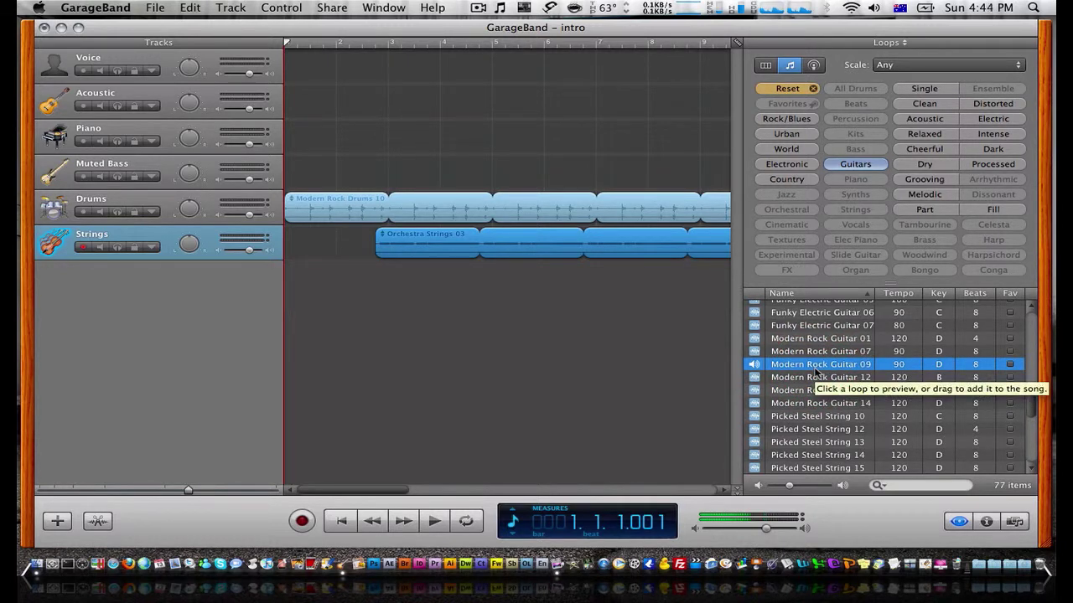
click(814, 352)
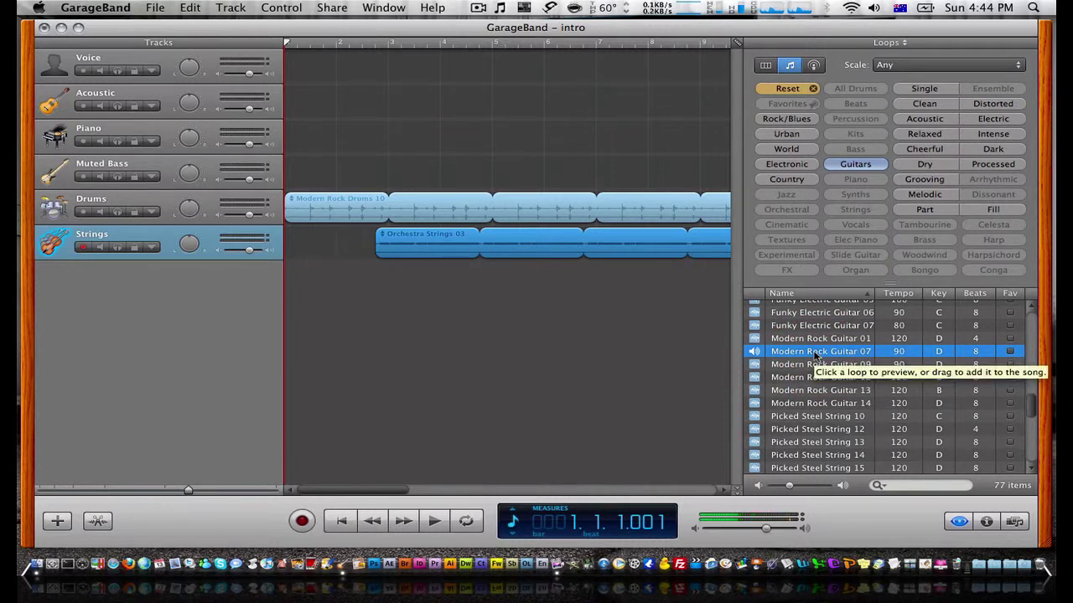
- Add Modern Rock Guitar 07 on a new track below the strings starting at measure 5, and repeat it to measure 21
drag(814, 354, 511, 316)
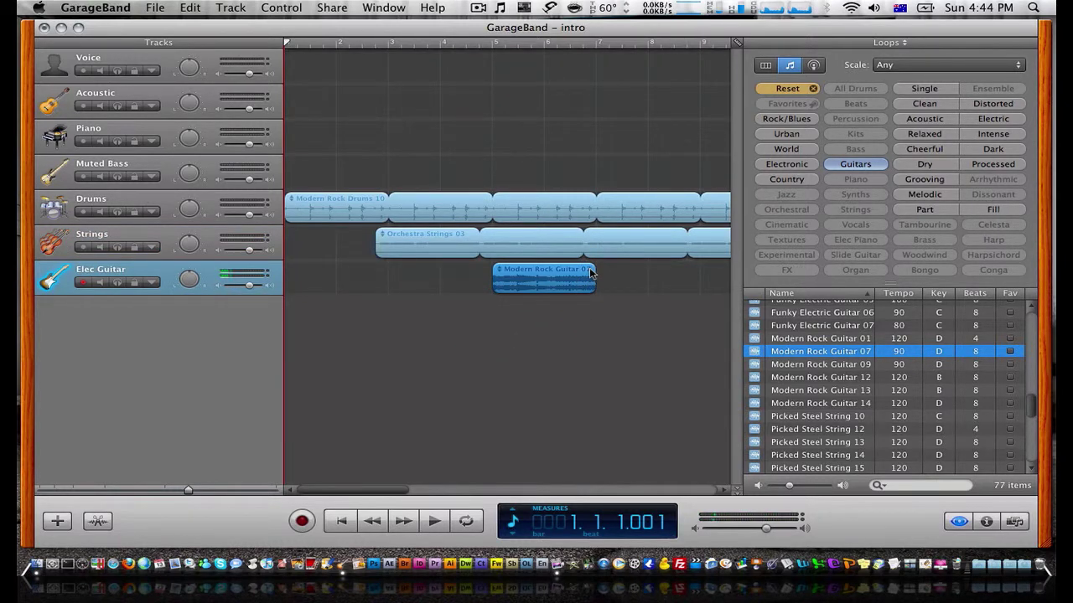
drag(593, 268, 515, 282)
scroll(444, 364, left, 10)
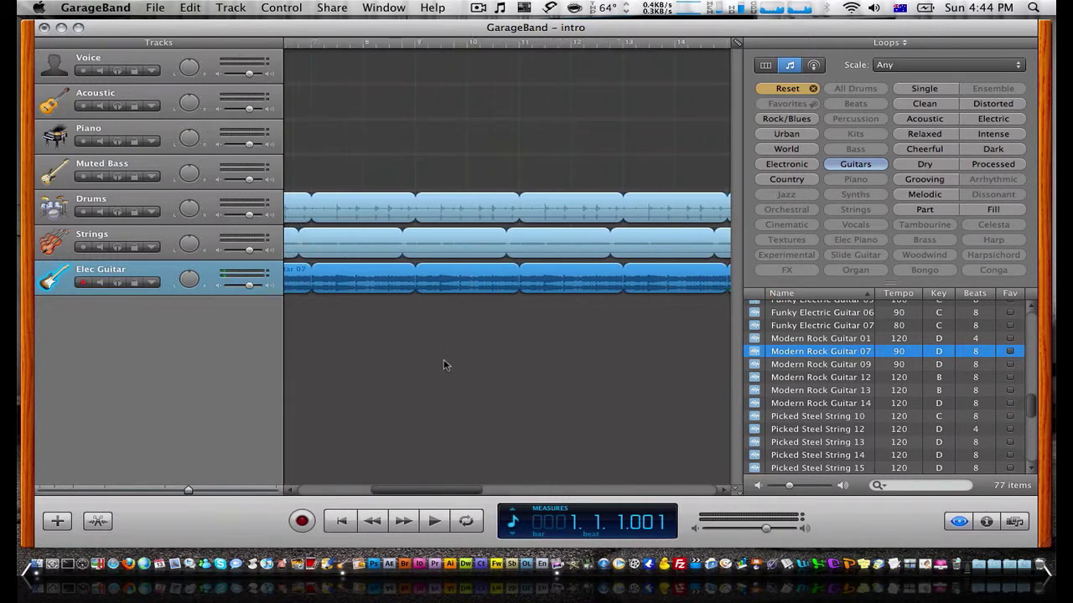
- Play the song to hear the electric guitar over the drums and strings, and return the playhead to the beginning
scroll(444, 364, left, 3)
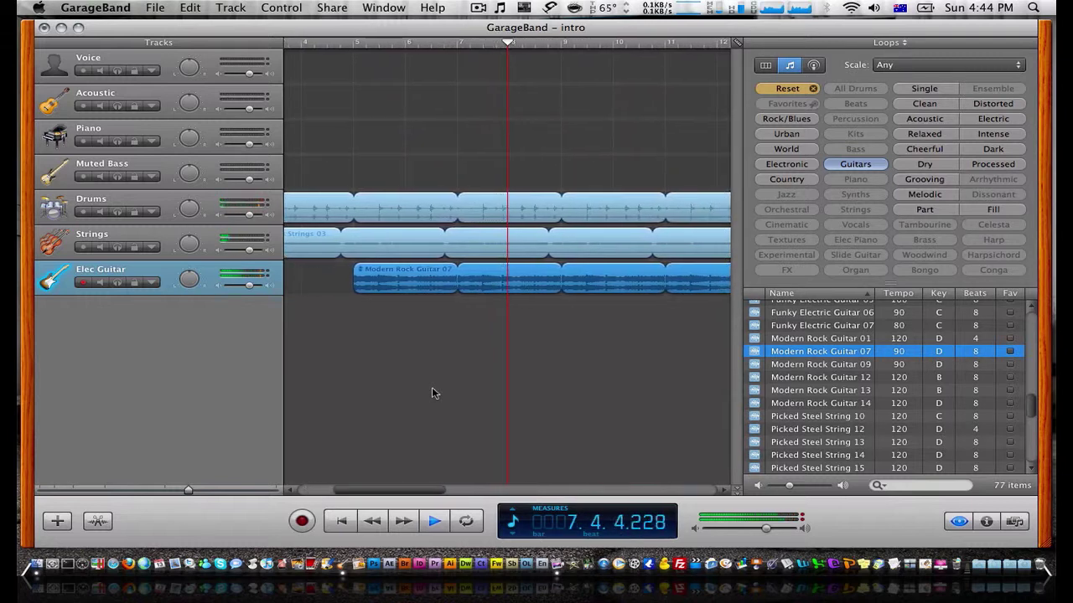
key(space)
scroll(393, 92, left, 3)
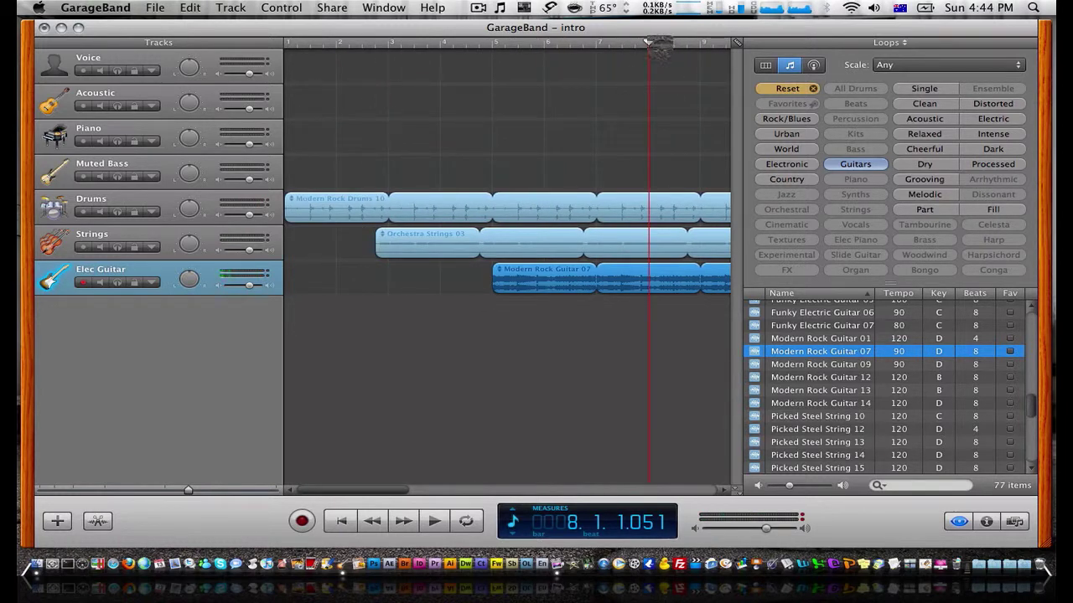
drag(658, 46, 283, 47)
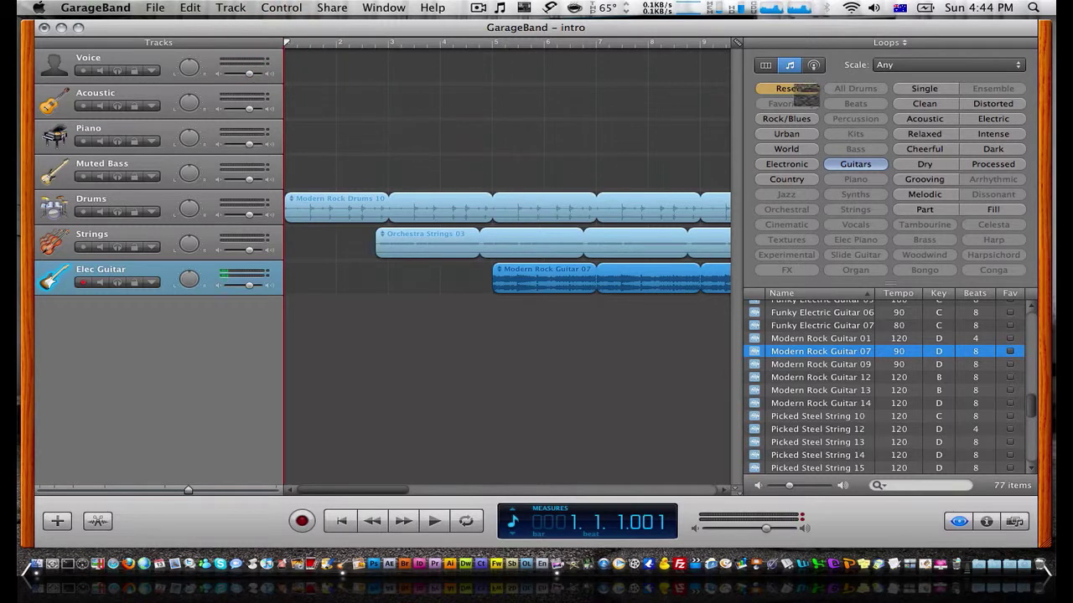
- Reset the loop filter, show the Elec Piano loops and preview Deep Electric Piano 05
click(810, 87)
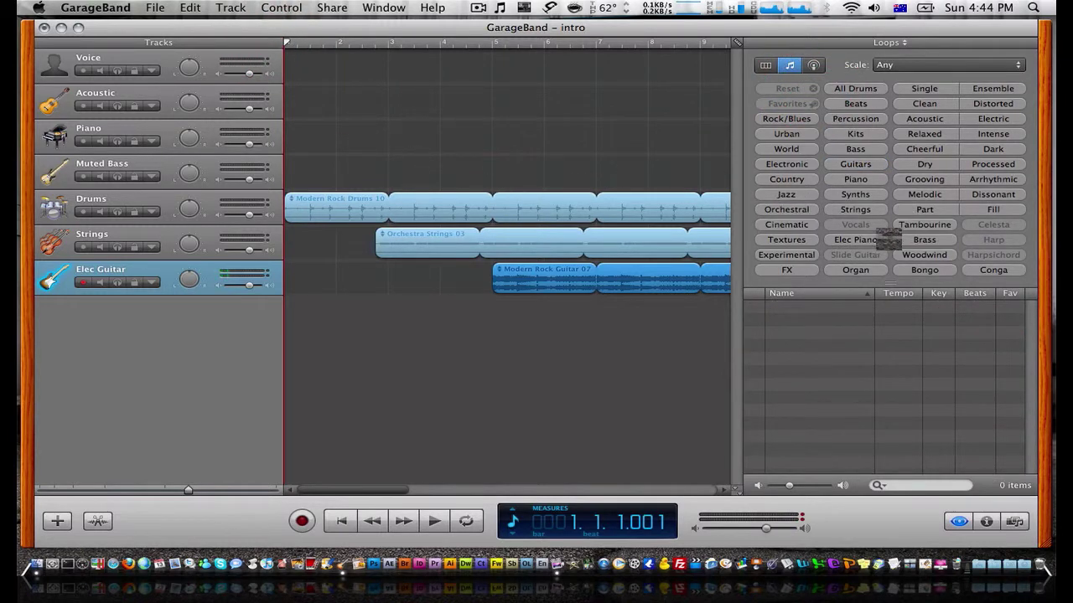
click(879, 240)
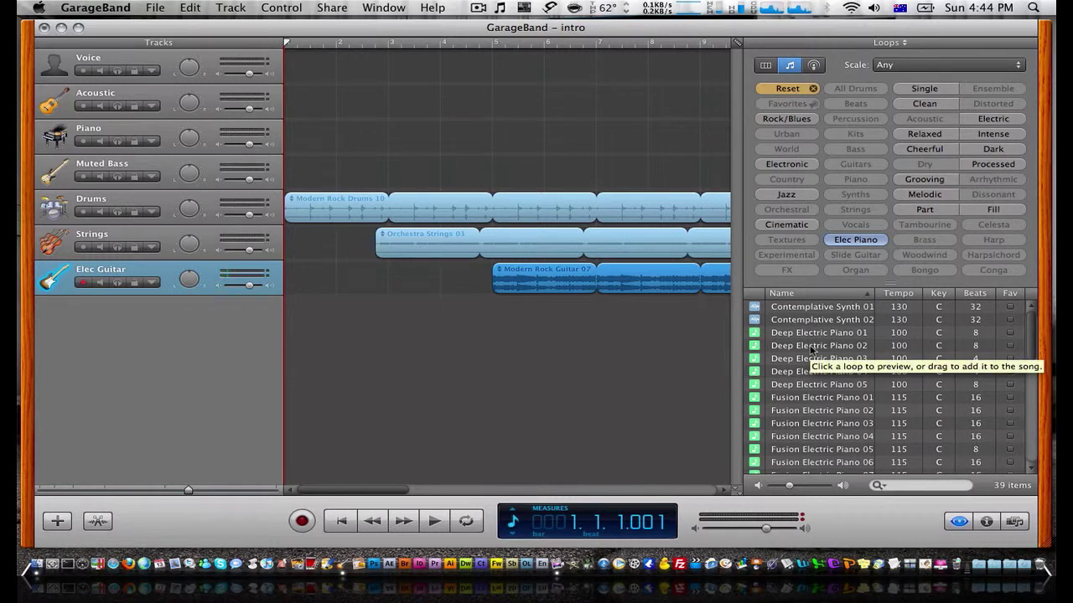
click(807, 384)
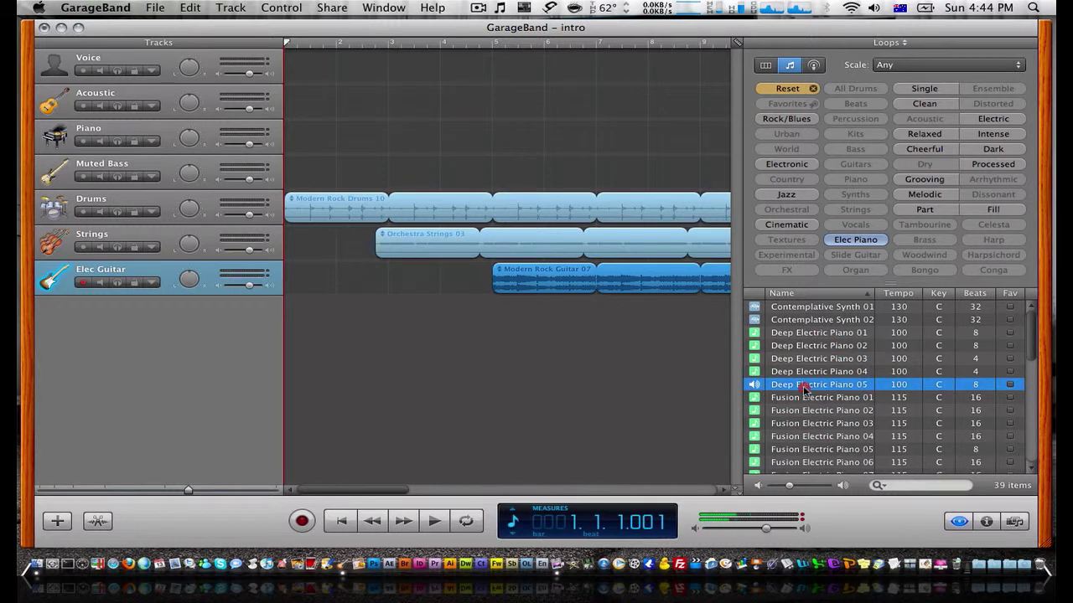
- Add Deep Electric Piano 05 on a new track below the guitar starting at measure 7, and repeat it to measure 21
drag(803, 388, 606, 337)
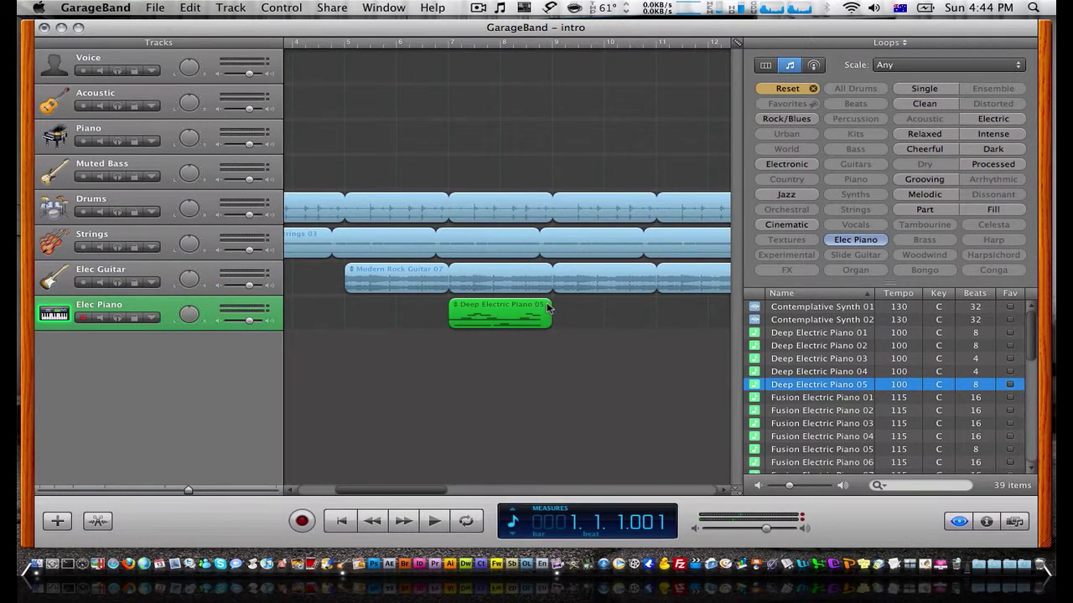
drag(550, 304, 659, 314)
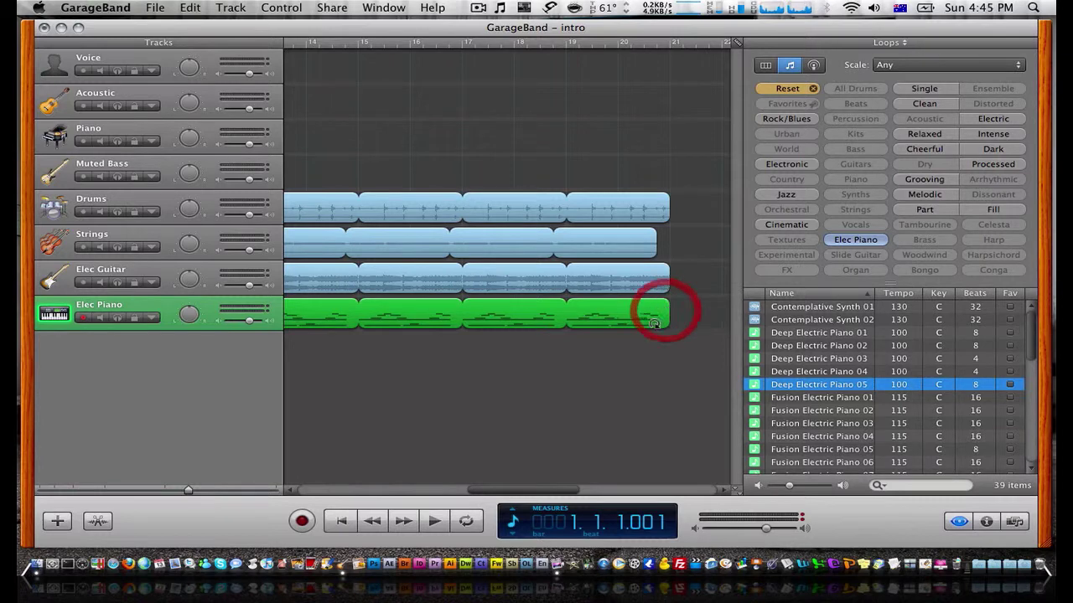
key(Home)
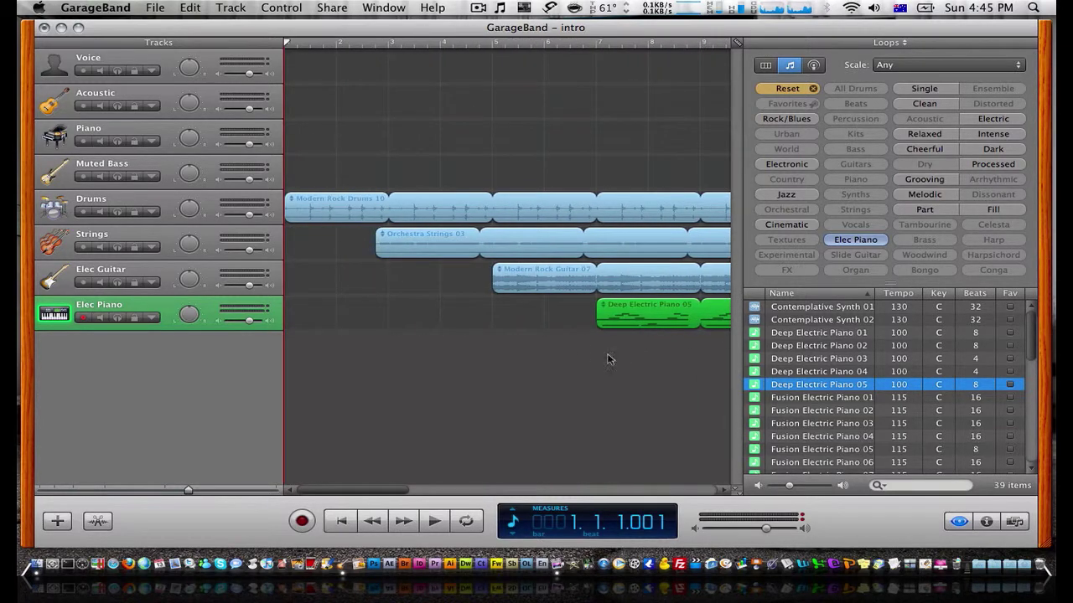
- Play the song from about the middle of measure 4 through the electric piano's entry, and return the playhead to the beginning
click(461, 217)
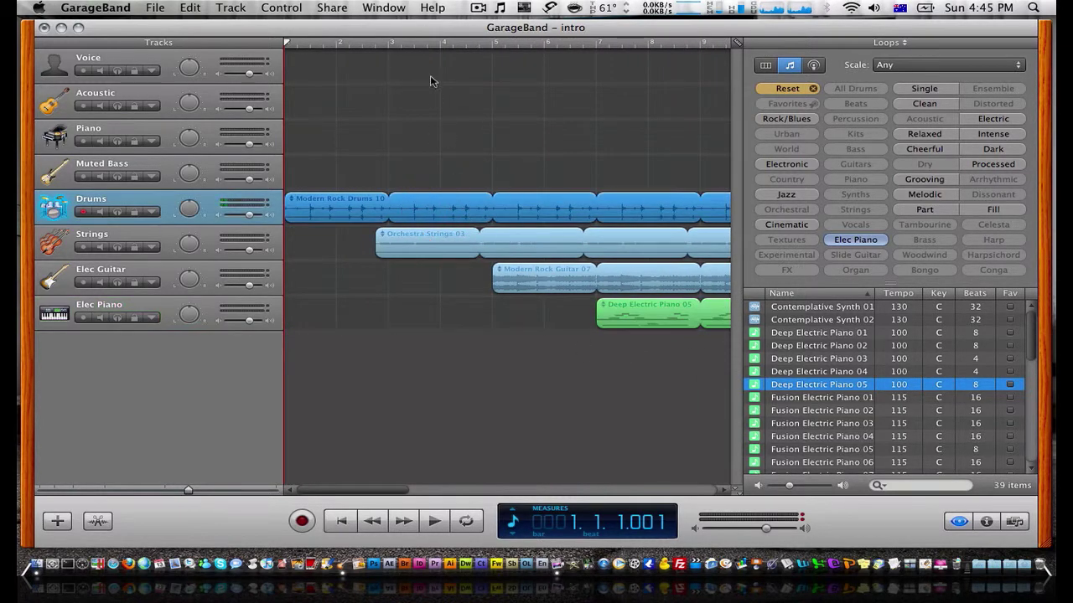
click(467, 44)
key(space)
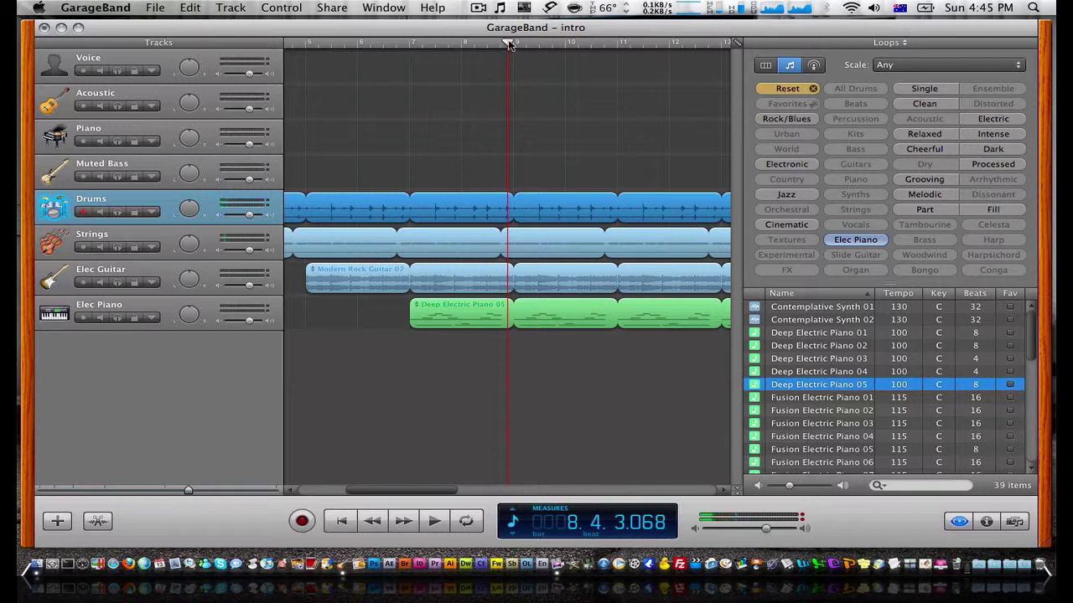
drag(510, 43, 240, 41)
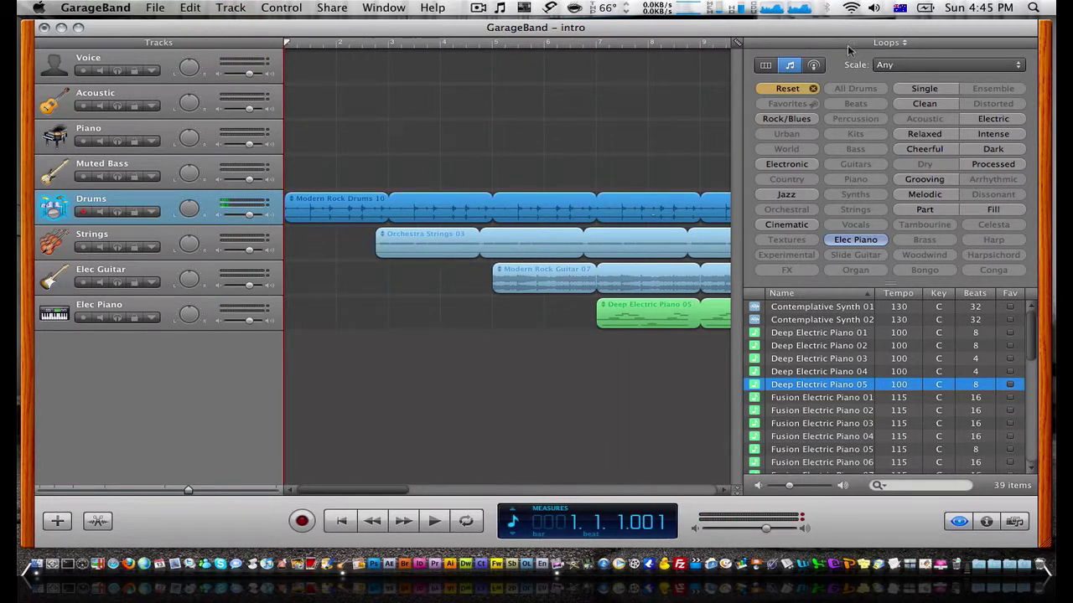
- Reset the loop filter, show the World loops and add Exotic Sarod 01 on a new track starting at measure 9
click(813, 90)
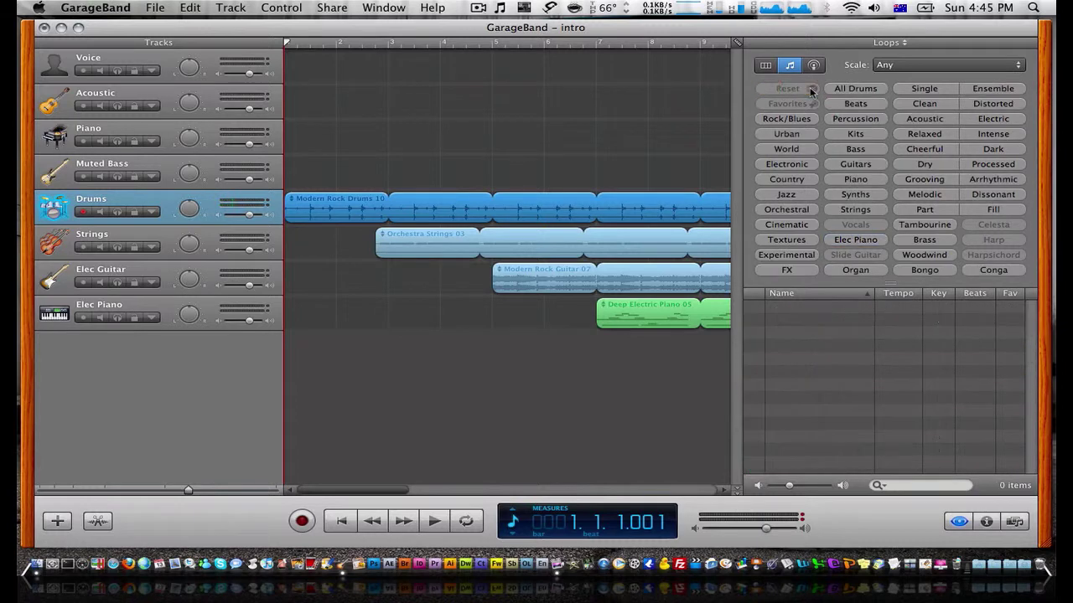
click(790, 150)
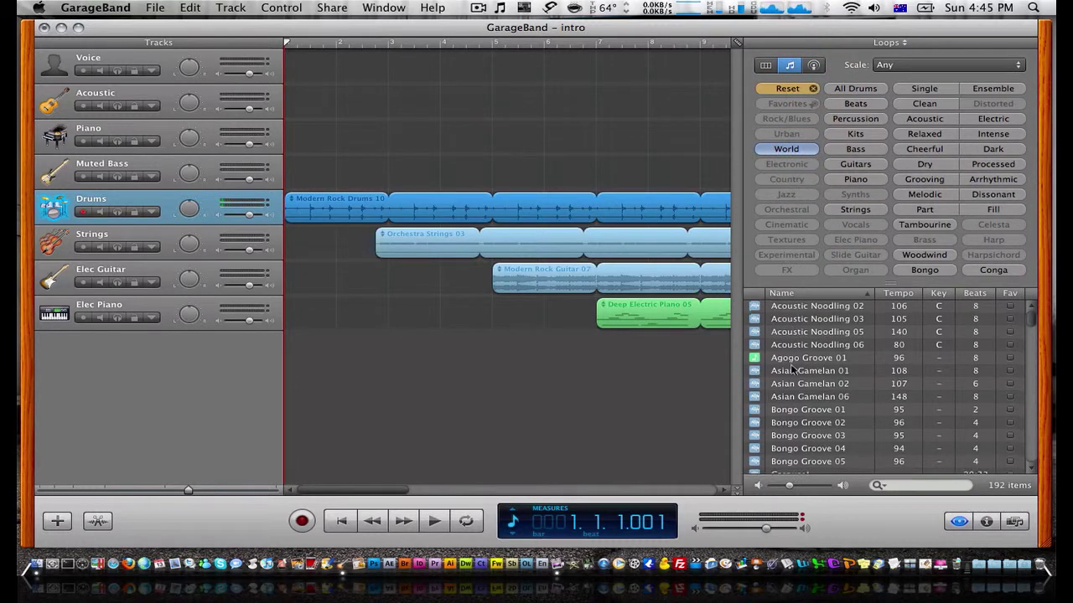
scroll(791, 326, down, 5)
scroll(792, 368, down, 8)
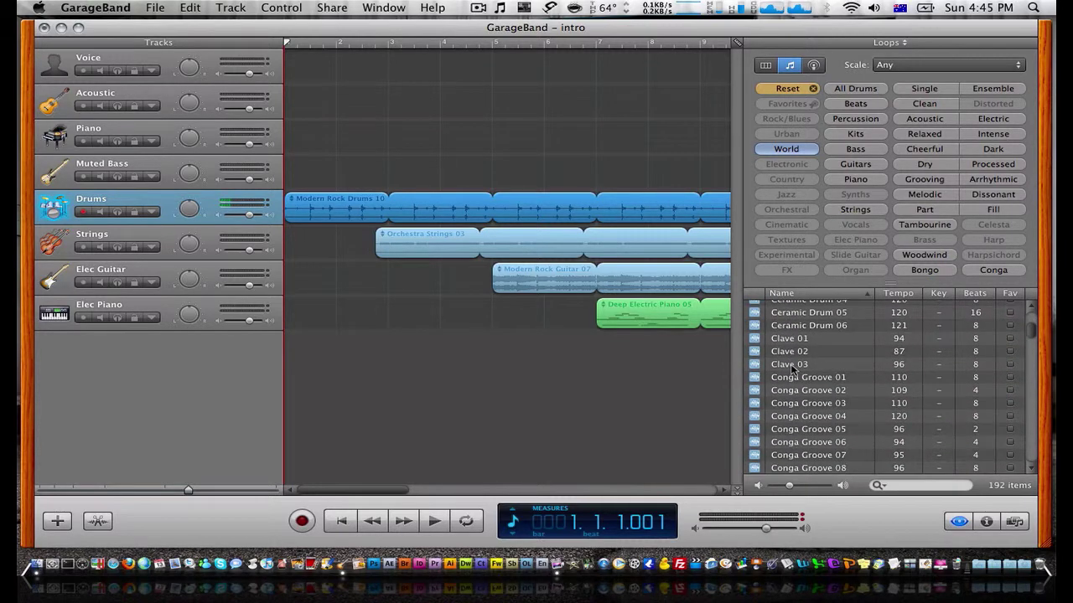
scroll(792, 368, down, 1)
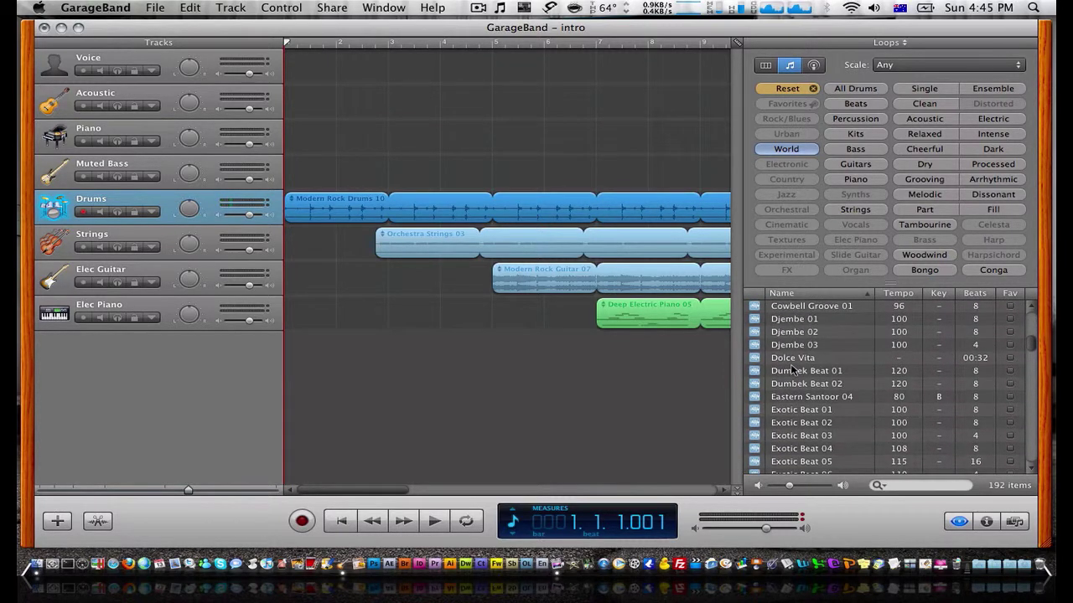
scroll(792, 369, down, 8)
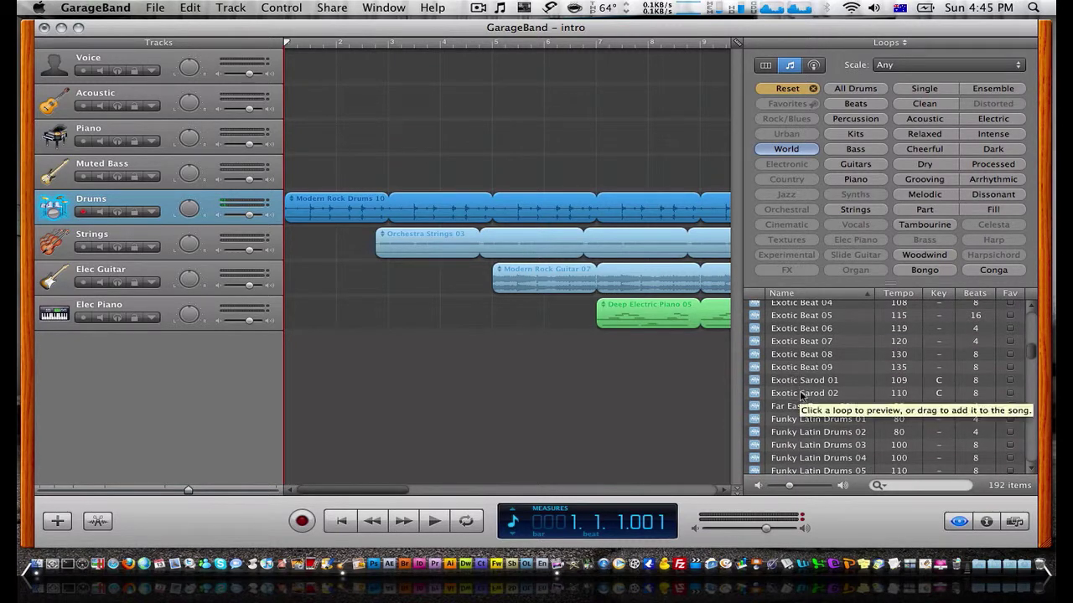
drag(806, 384, 709, 387)
scroll(543, 385, right, 5)
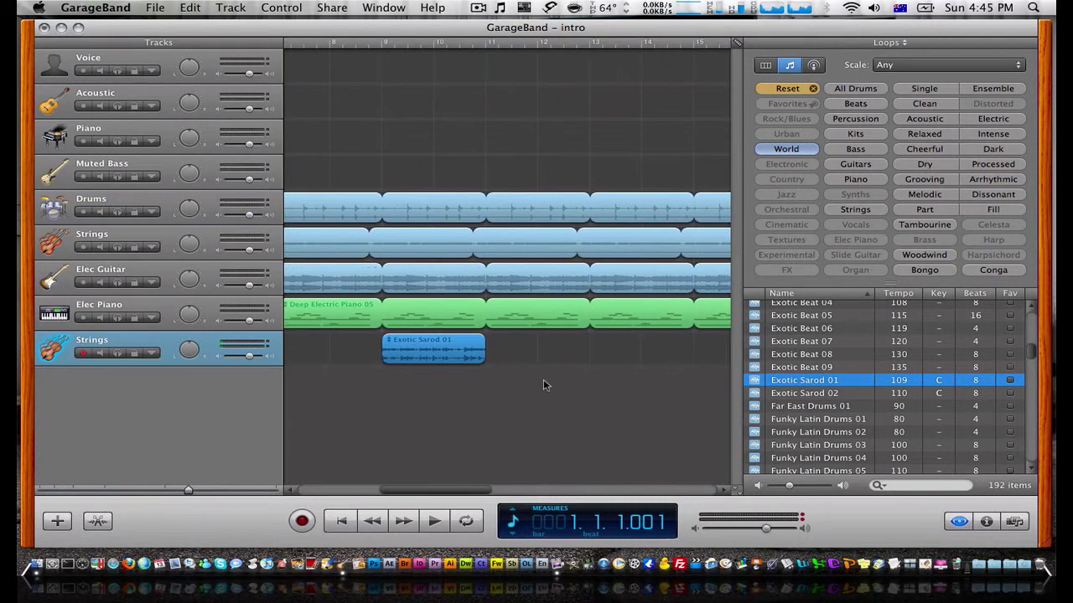
- Delete the Exotic Sarod 01 region from the lower Strings track and raise the system volume
drag(436, 355, 641, 346)
key(Delete)
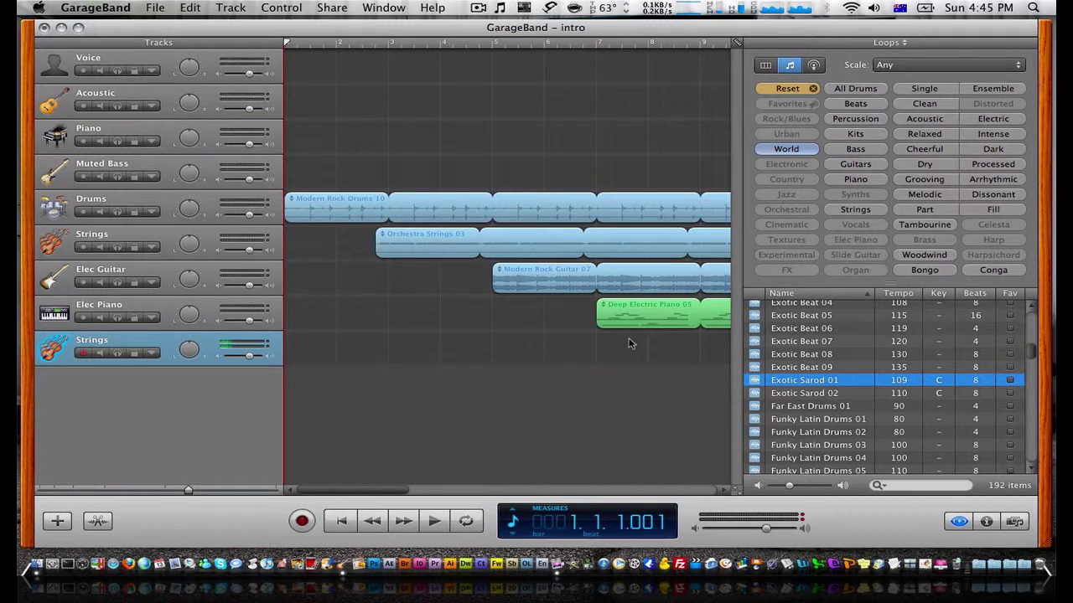
key(XF86AudioRaiseVolume)
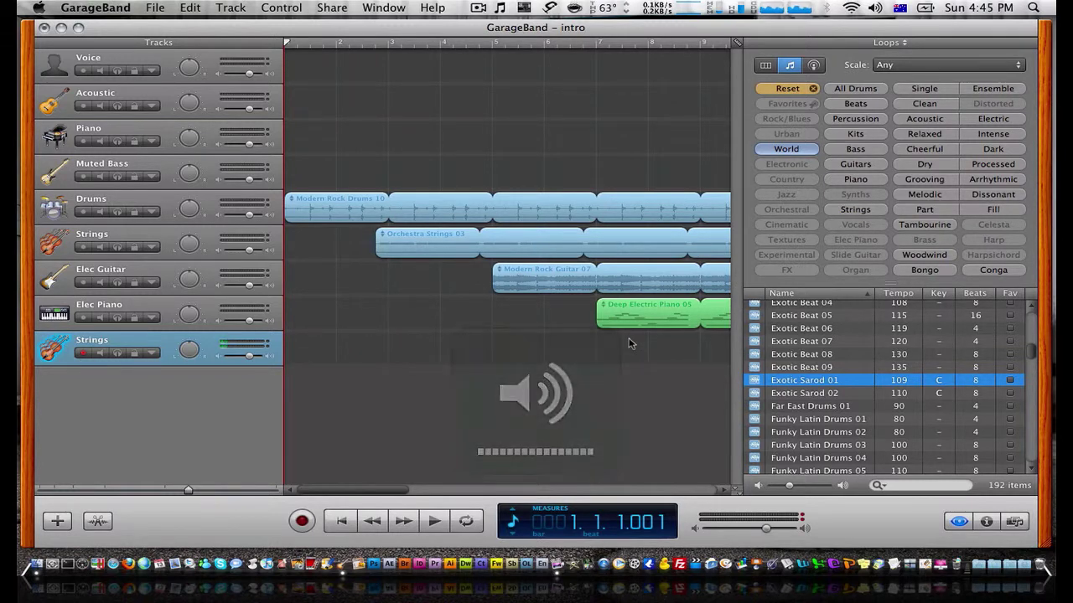
- Play the song from the beginning to the start of measure 17
key(space)
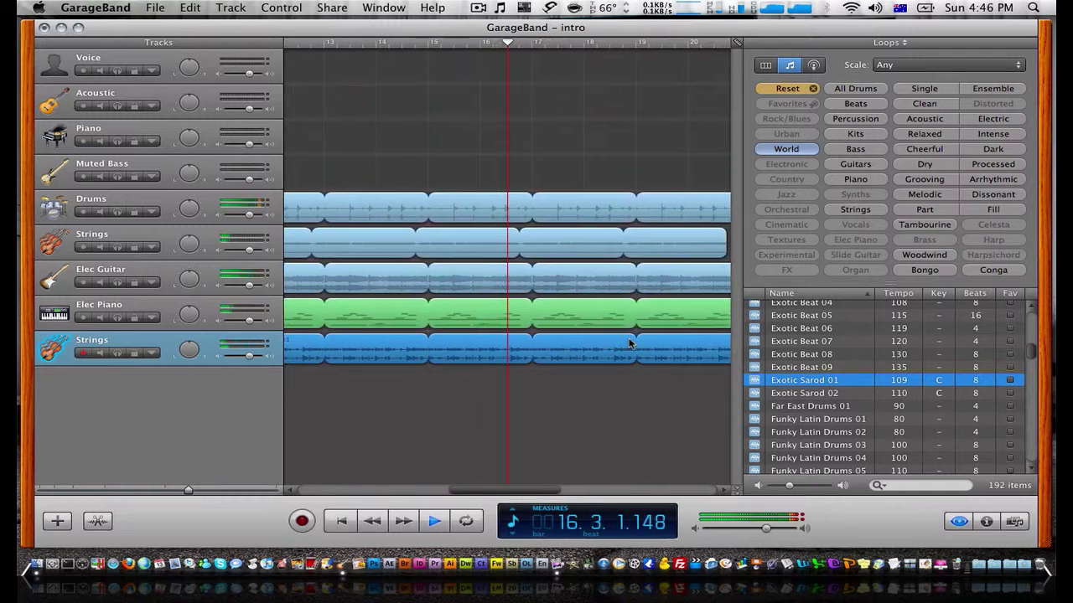
key(space)
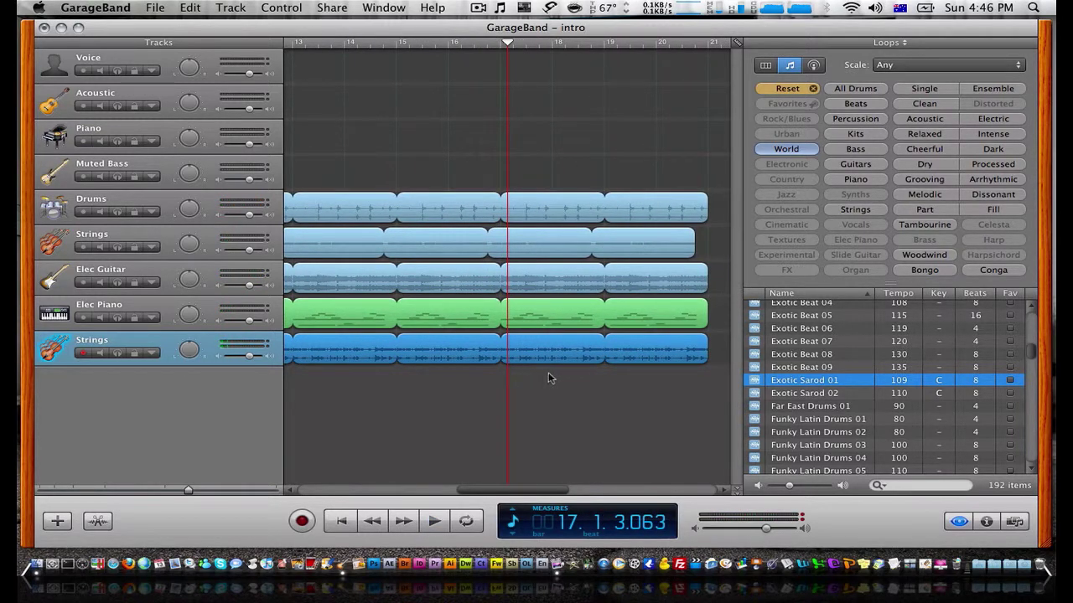
- Shorten the electric guitar loop to end at measure 19, and extend the electric piano and Exotic Sarod loops to measure 23
scroll(553, 379, right, 3)
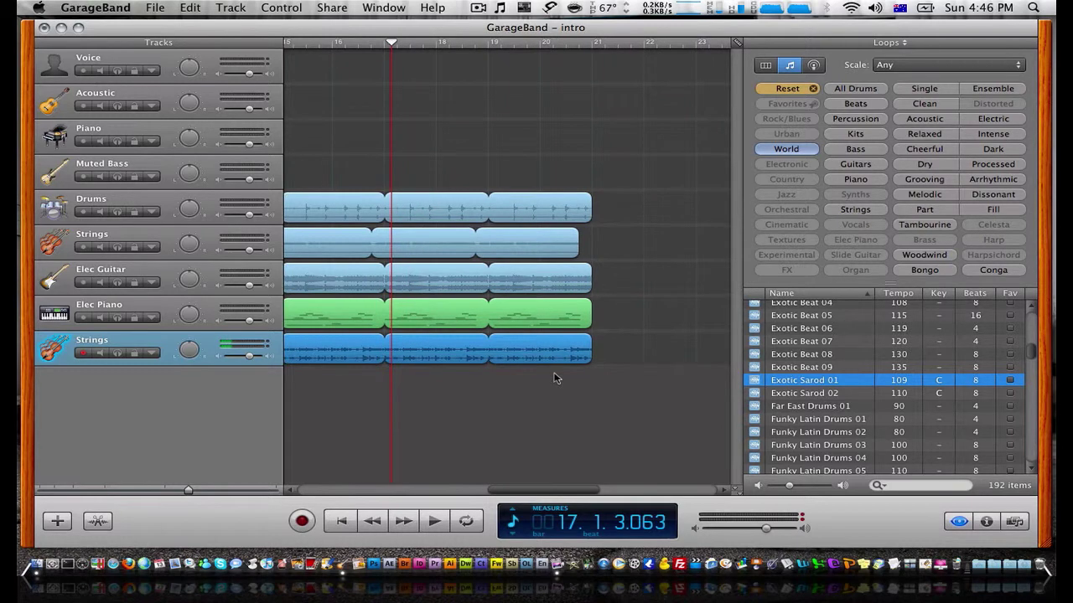
scroll(555, 378, right, 1)
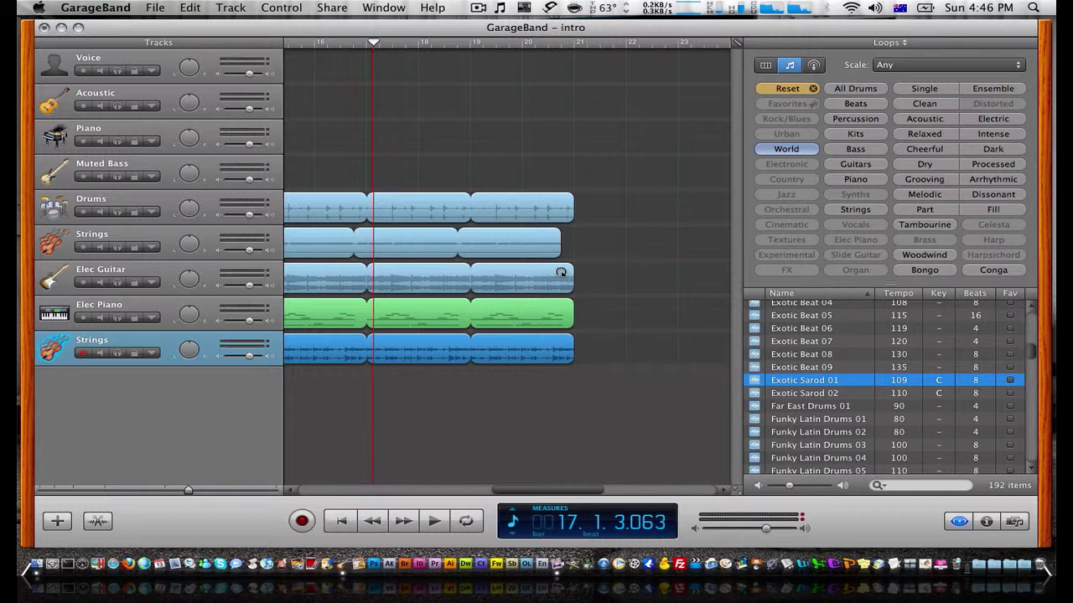
drag(561, 272, 471, 273)
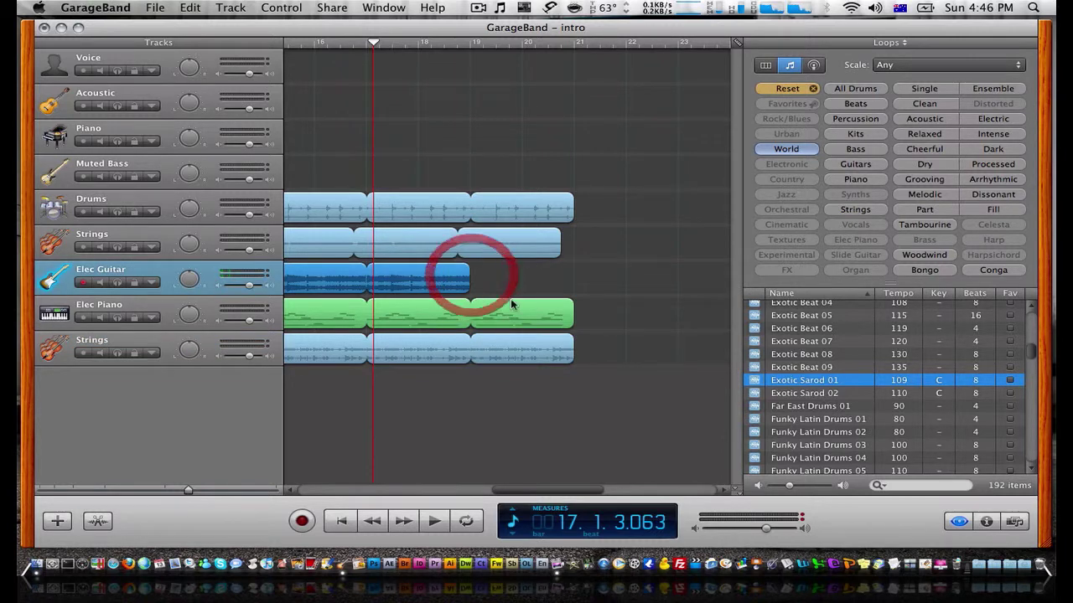
drag(567, 309, 676, 304)
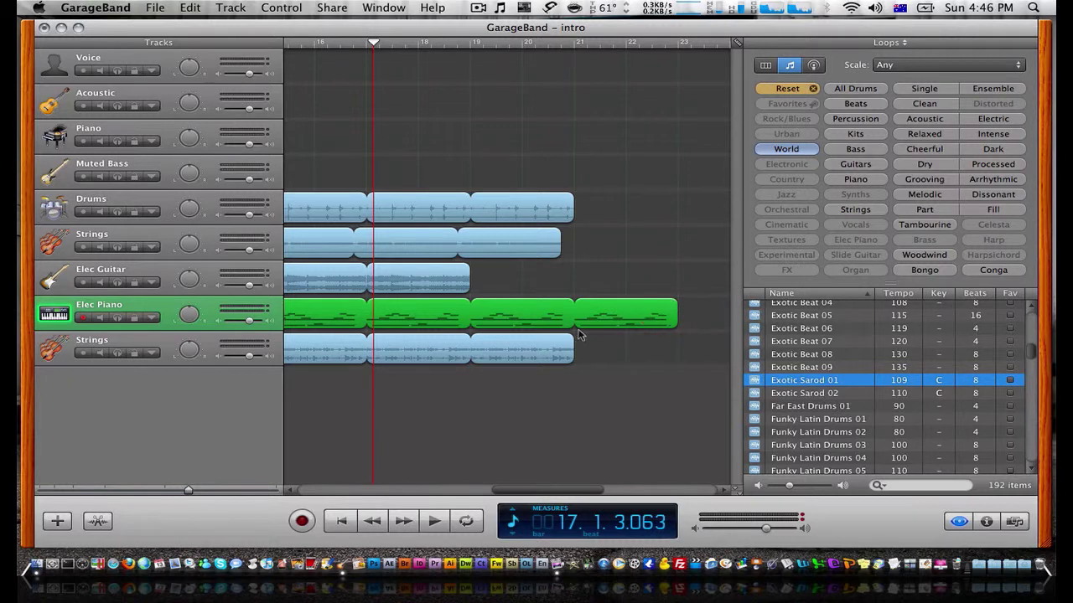
drag(567, 342, 677, 350)
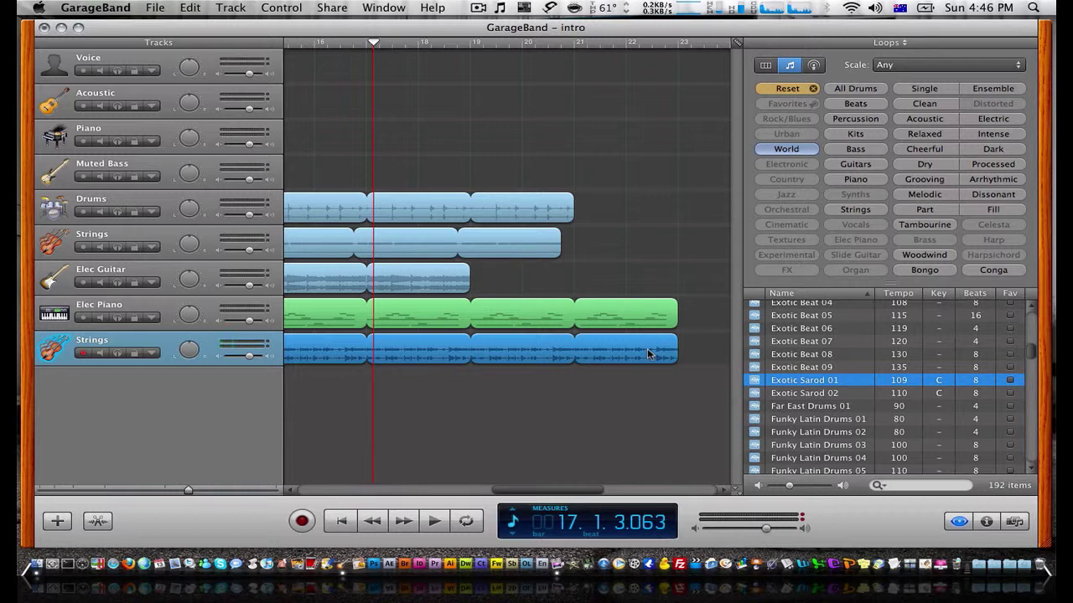
- Play the song's ending from measure 16, beat 4, stop at measure 23 and review the arrangement back to its beginning
drag(374, 46, 356, 46)
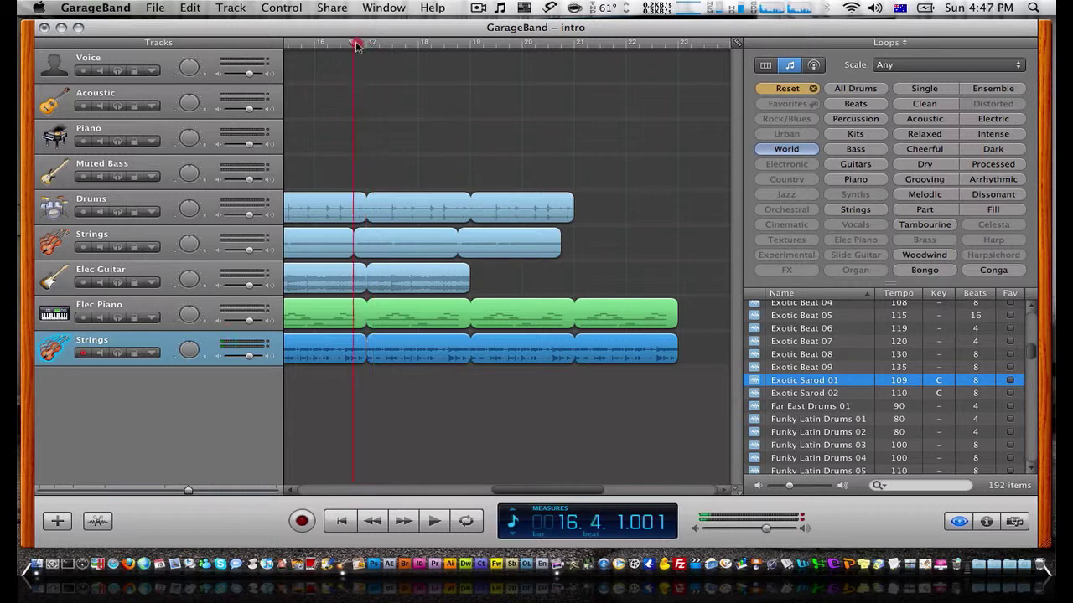
key(space)
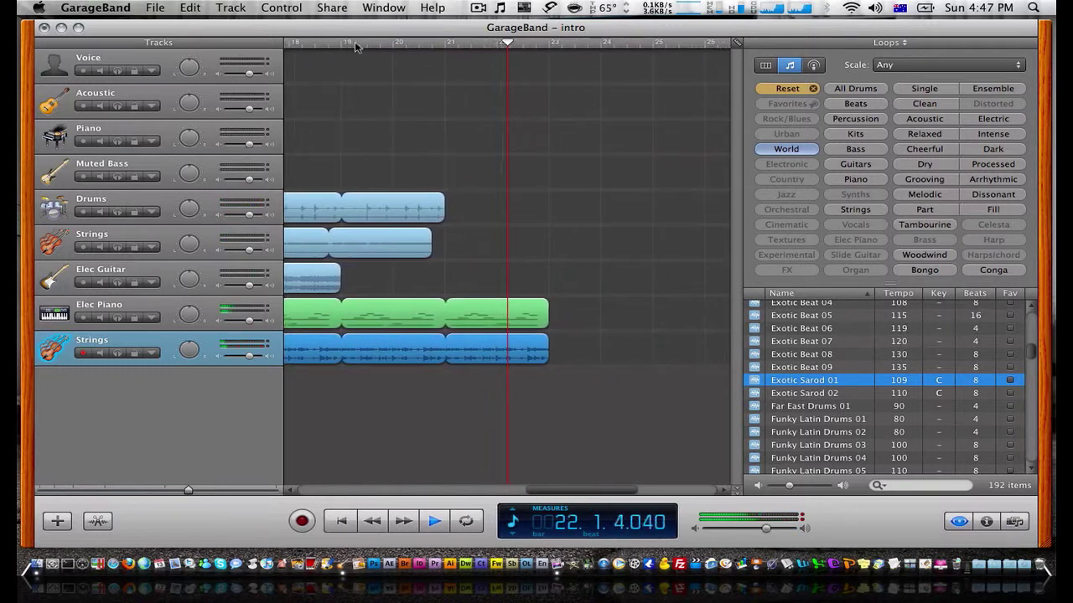
key(space)
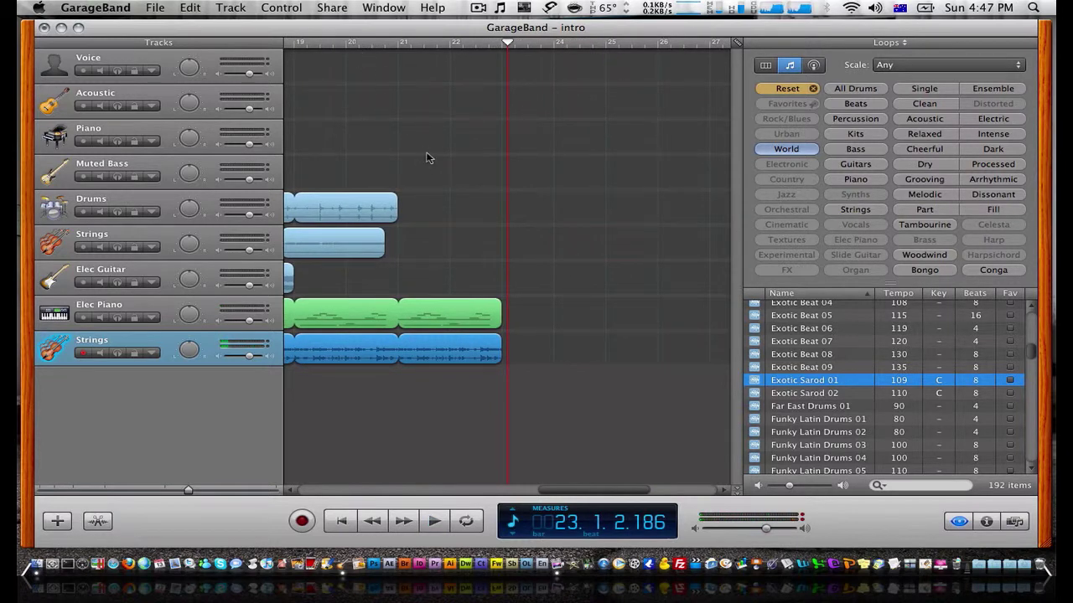
scroll(427, 158, left, 10)
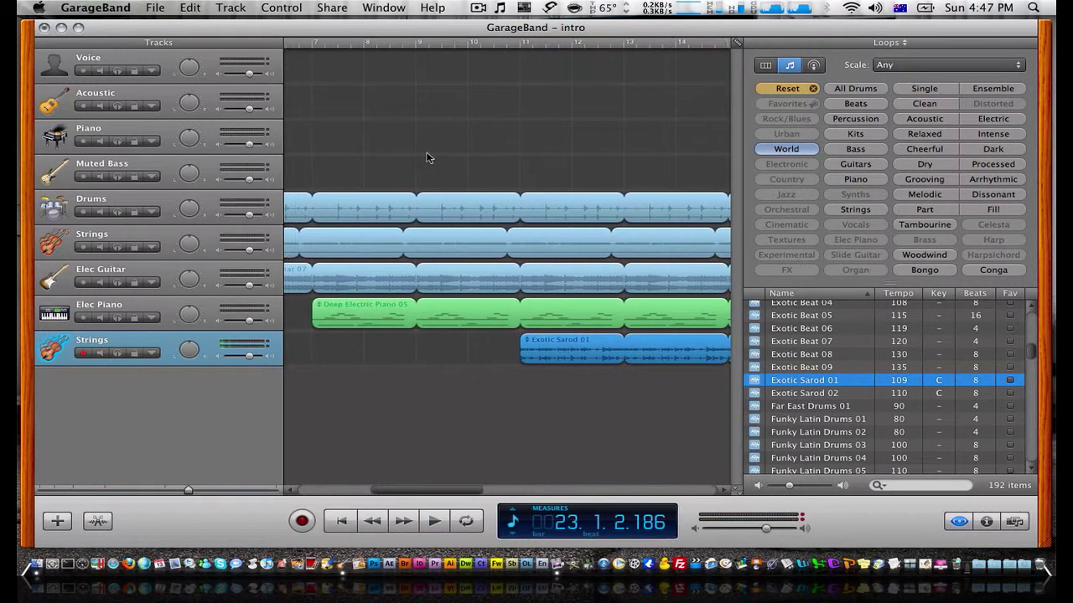
scroll(427, 157, left, 4)
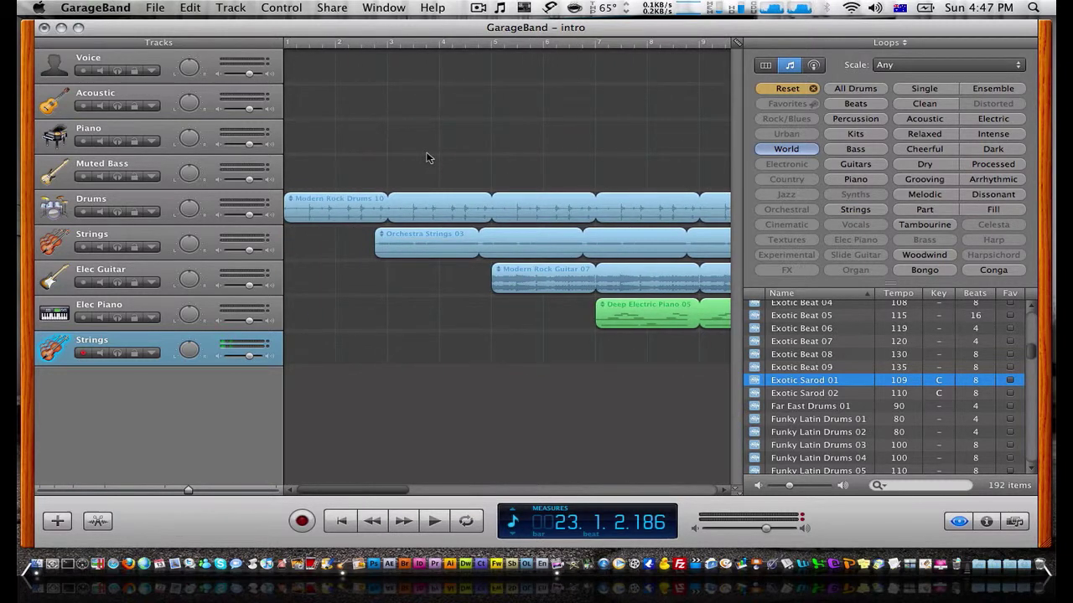